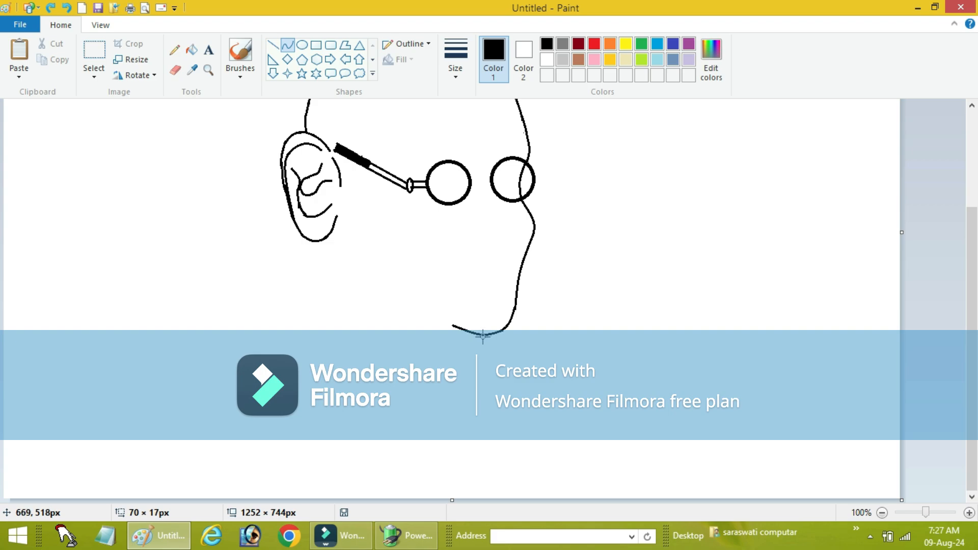
- Erase the overshooting end of the chin line and start a new short curve from the chin's lowest point
{"action": "left_click", "coordinate": [175, 70]}
{"action": "left_click", "coordinate": [288, 46]}
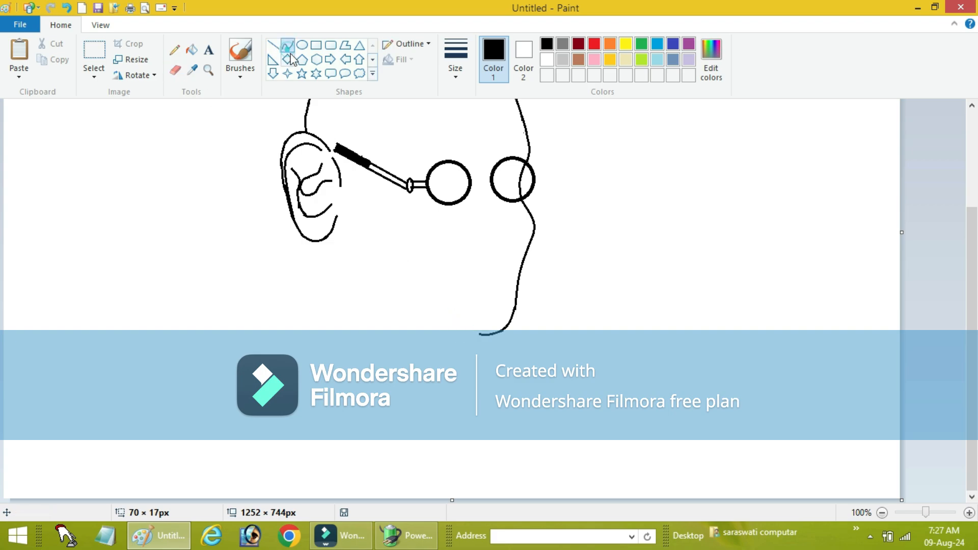
{"action": "left_click", "coordinate": [481, 333]}
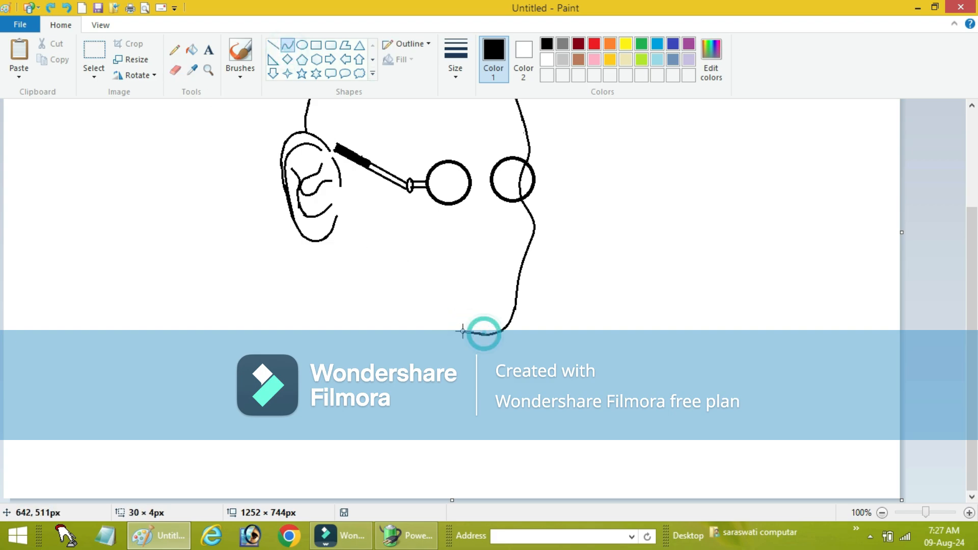
{"action": "left_click", "coordinate": [301, 45]}
{"action": "left_click", "coordinate": [286, 46]}
- Draw the jawline back from the chin towards the ear with an upturned end, and erase the stray line above it
{"action": "mouse_move", "coordinate": [481, 333]}
{"action": "left_mouse_down"}
{"action": "mouse_move", "coordinate": [379, 290]}
{"action": "mouse_move", "coordinate": [385, 324]}
{"action": "left_mouse_up"}
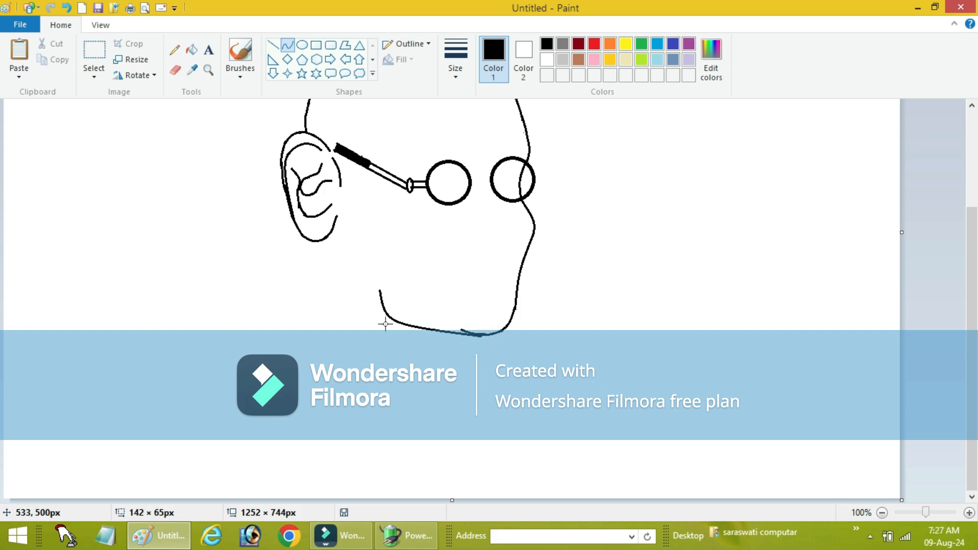
{"action": "key", "text": "ctrl+z"}
{"action": "mouse_move", "coordinate": [477, 336]}
{"action": "left_mouse_down"}
{"action": "mouse_move", "coordinate": [392, 298]}
{"action": "mouse_move", "coordinate": [401, 323]}
{"action": "mouse_move", "coordinate": [387, 287]}
{"action": "mouse_move", "coordinate": [397, 303]}
{"action": "left_mouse_up"}
{"action": "left_click", "coordinate": [175, 70]}
{"action": "left_click", "coordinate": [286, 45]}
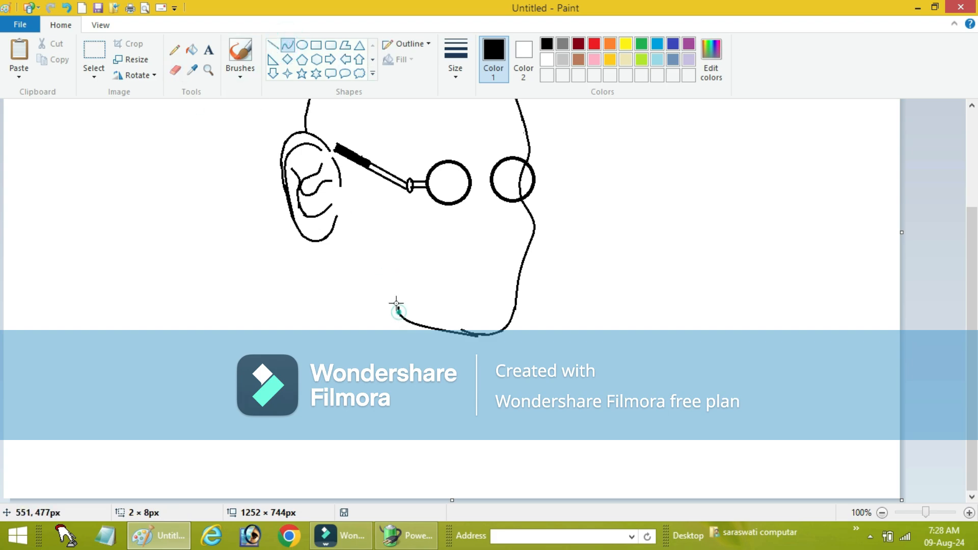
{"action": "left_click", "coordinate": [175, 70]}
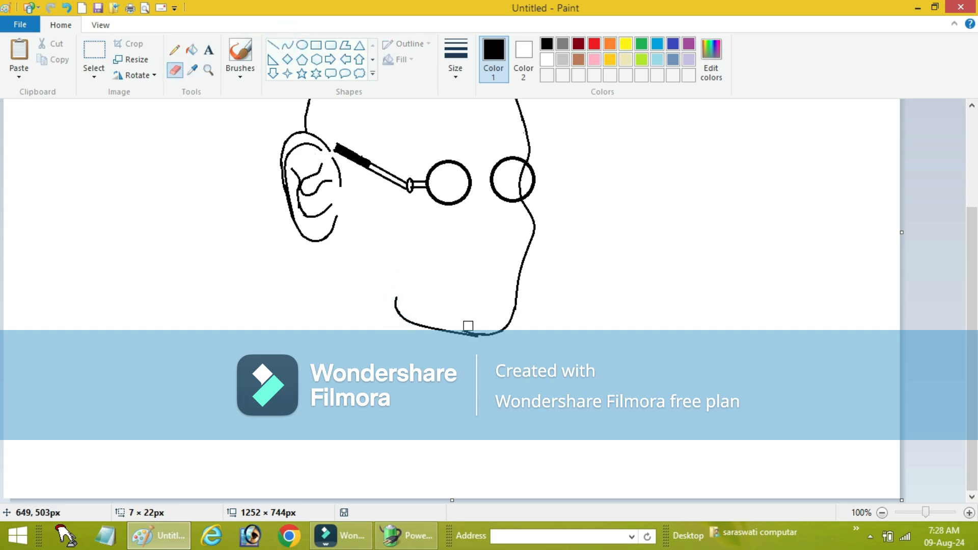
{"action": "scroll", "coordinate": [424, 150], "scroll_direction": "up", "scroll_amount": 3}
- Draw a wavy wrinkle across the forehead above the glasses with the Curve tool, joining short curved segments
{"action": "left_click", "coordinate": [287, 45]}
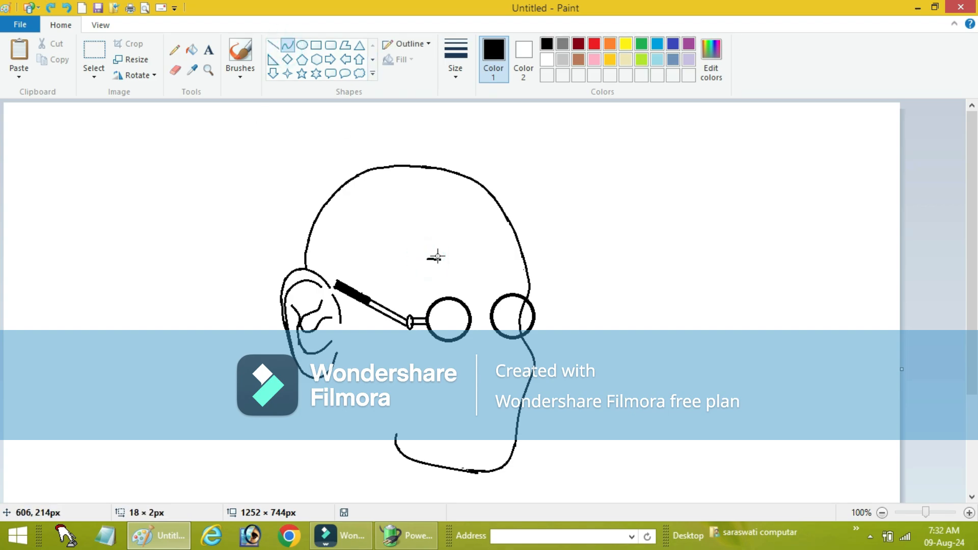
{"action": "left_click_drag", "start_coordinate": [420, 264], "coordinate": [485, 262]}
{"action": "left_click", "coordinate": [442, 258]}
{"action": "left_click", "coordinate": [286, 44]}
{"action": "left_click", "coordinate": [472, 269]}
{"action": "left_click", "coordinate": [287, 44]}
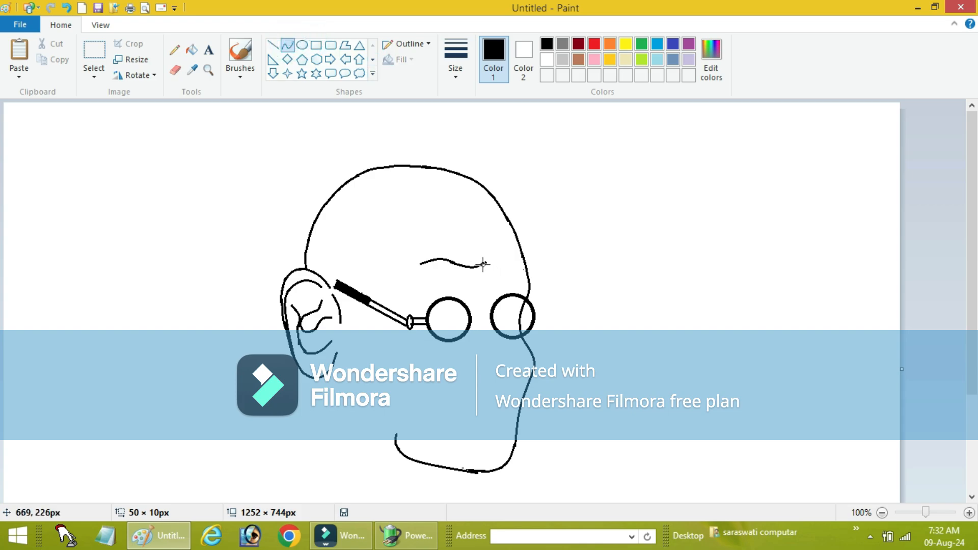
{"action": "left_click", "coordinate": [498, 255]}
- Draw a second wavy wrinkle just above and parallel to the first forehead wrinkle
{"action": "left_click", "coordinate": [287, 44]}
{"action": "left_click_drag", "start_coordinate": [425, 250], "coordinate": [503, 242]}
{"action": "left_click", "coordinate": [287, 44]}
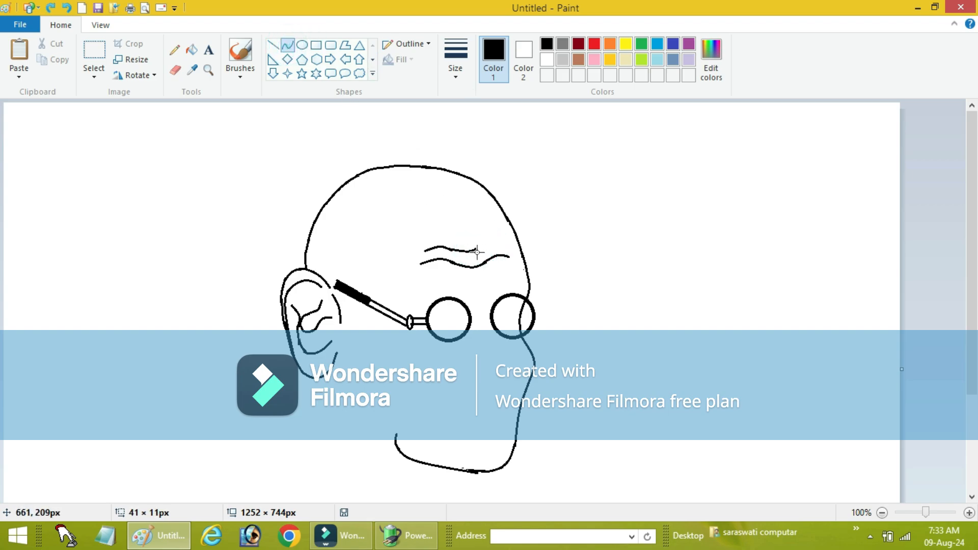
{"action": "left_click_drag", "start_coordinate": [490, 248], "coordinate": [489, 240]}
- Add a short arched wrinkle beneath the two forehead wrinkles and move it slightly closer to them
{"action": "left_click_drag", "start_coordinate": [429, 279], "coordinate": [450, 279]}
{"action": "left_click", "coordinate": [441, 277]}
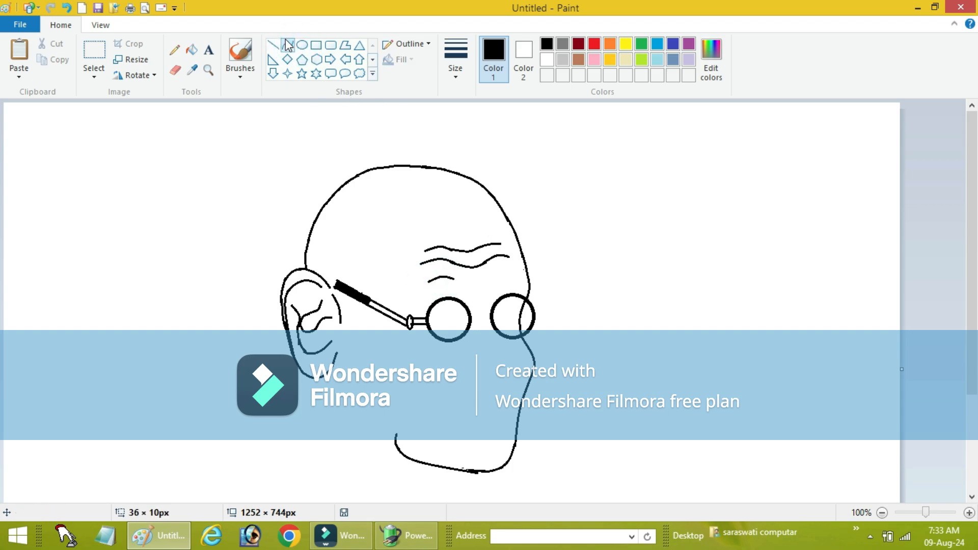
{"action": "left_click", "coordinate": [88, 59]}
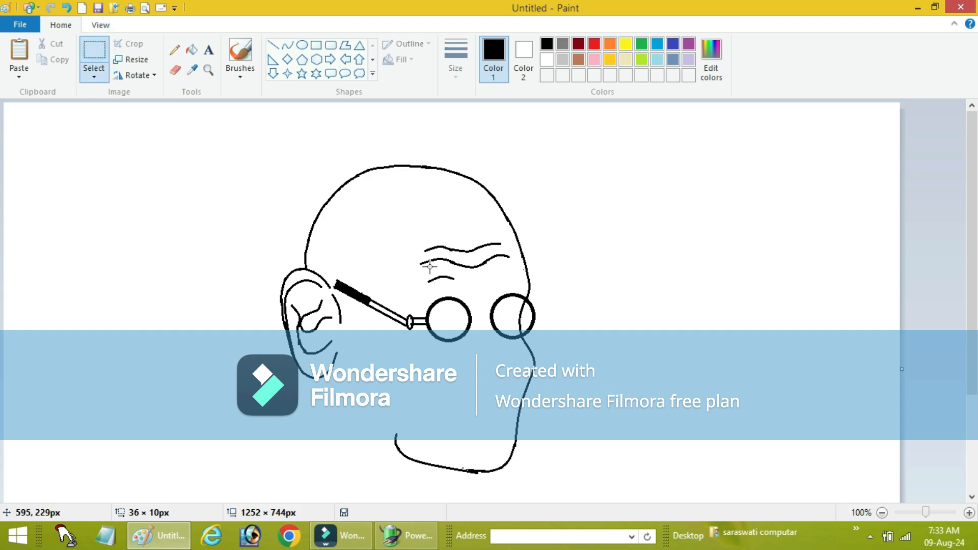
{"action": "left_click_drag", "start_coordinate": [415, 274], "coordinate": [438, 274]}
{"action": "left_click", "coordinate": [437, 274]}
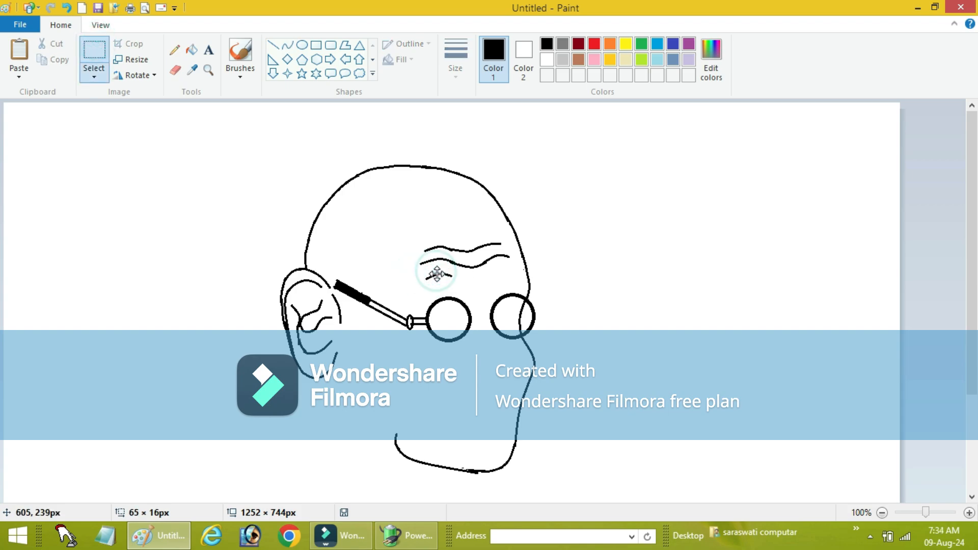
{"action": "left_click", "coordinate": [657, 282]}
{"action": "left_click", "coordinate": [463, 303]}
{"action": "left_click", "coordinate": [610, 296]}
- Outline a long arched eyebrow above the lens nearest the ear and hatch its inside with the Pencil
{"action": "left_click", "coordinate": [287, 45]}
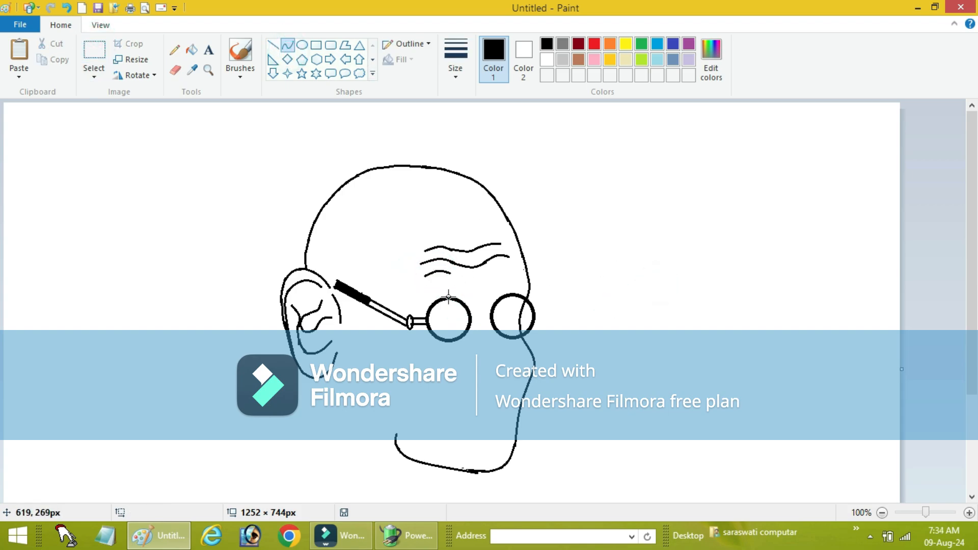
{"action": "mouse_move", "coordinate": [463, 302]}
{"action": "left_mouse_down"}
{"action": "mouse_move", "coordinate": [461, 292]}
{"action": "mouse_move", "coordinate": [411, 297]}
{"action": "mouse_move", "coordinate": [432, 290]}
{"action": "left_mouse_up"}
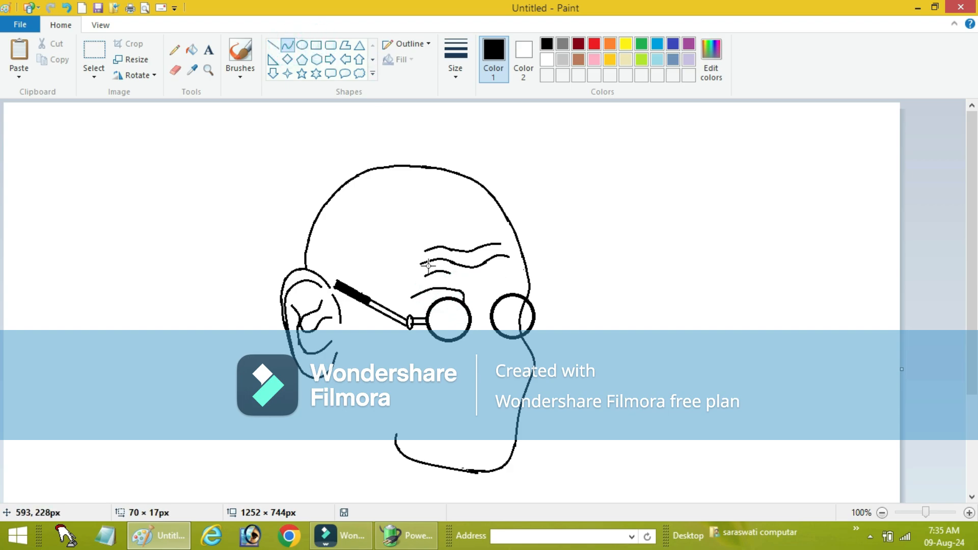
{"action": "left_click", "coordinate": [174, 70]}
{"action": "left_click", "coordinate": [287, 45]}
{"action": "left_click_drag", "start_coordinate": [441, 290], "coordinate": [427, 296]}
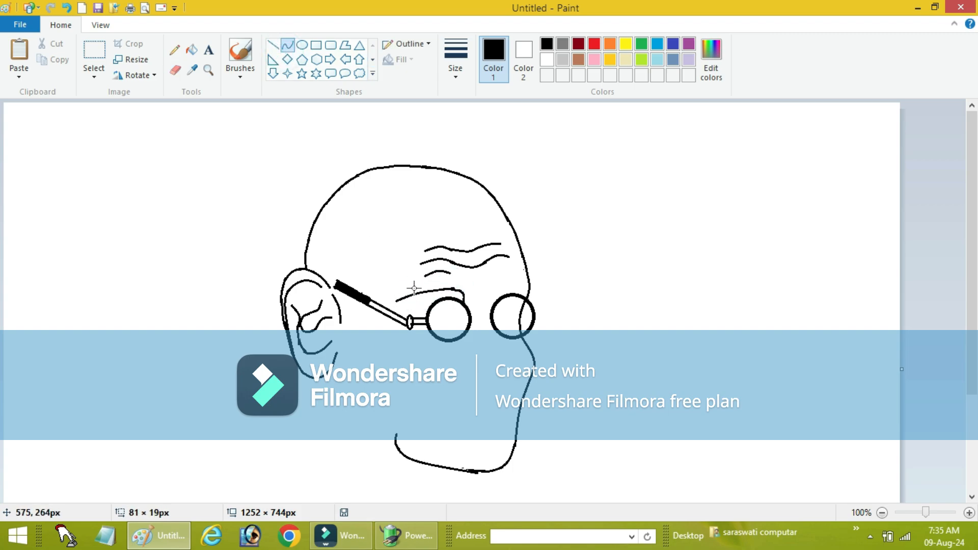
{"action": "left_click", "coordinate": [175, 69]}
{"action": "left_click", "coordinate": [287, 45]}
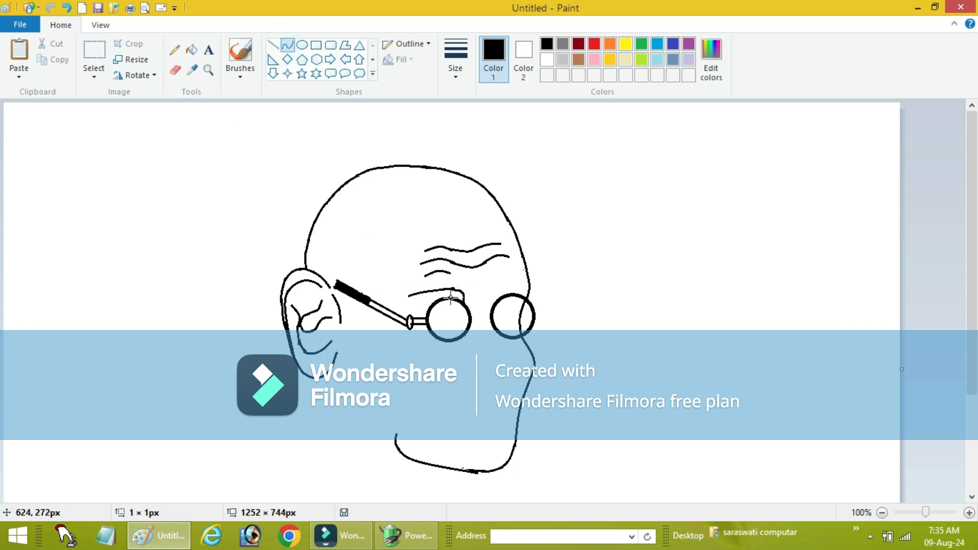
{"action": "left_click_drag", "start_coordinate": [451, 298], "coordinate": [412, 290]}
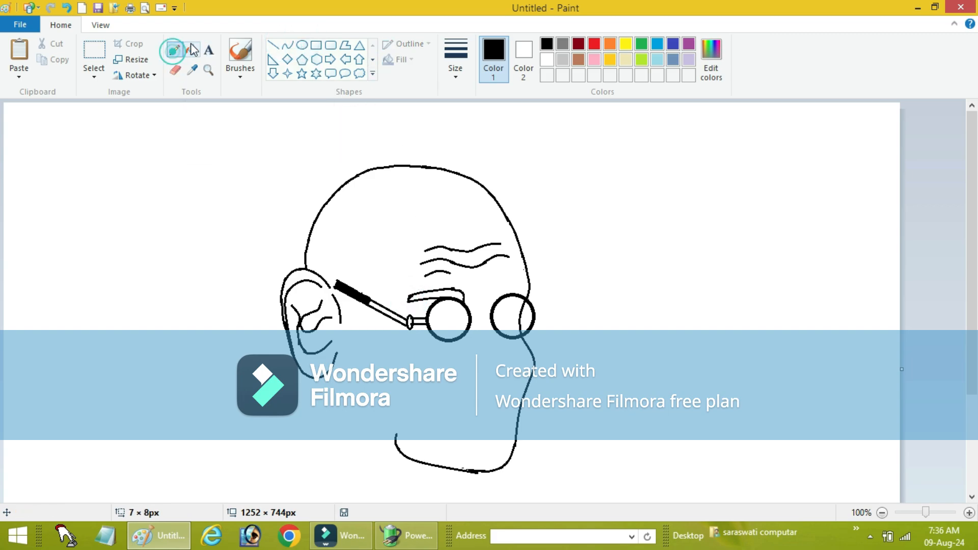
{"action": "left_click", "coordinate": [174, 49]}
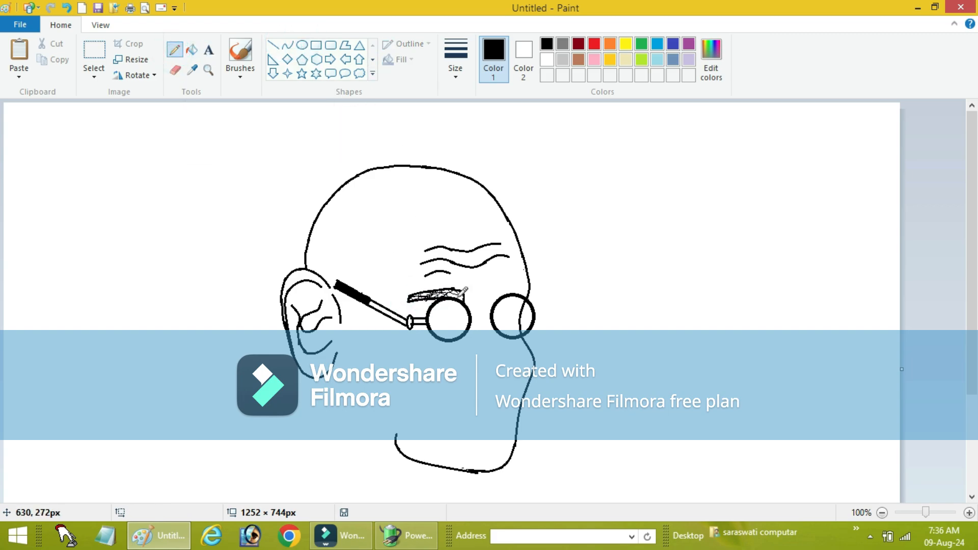
- Draw a pointed inner tip on the hatched eyebrow, erase the excess line and shade the tip with the Pencil
{"action": "left_click", "coordinate": [287, 45]}
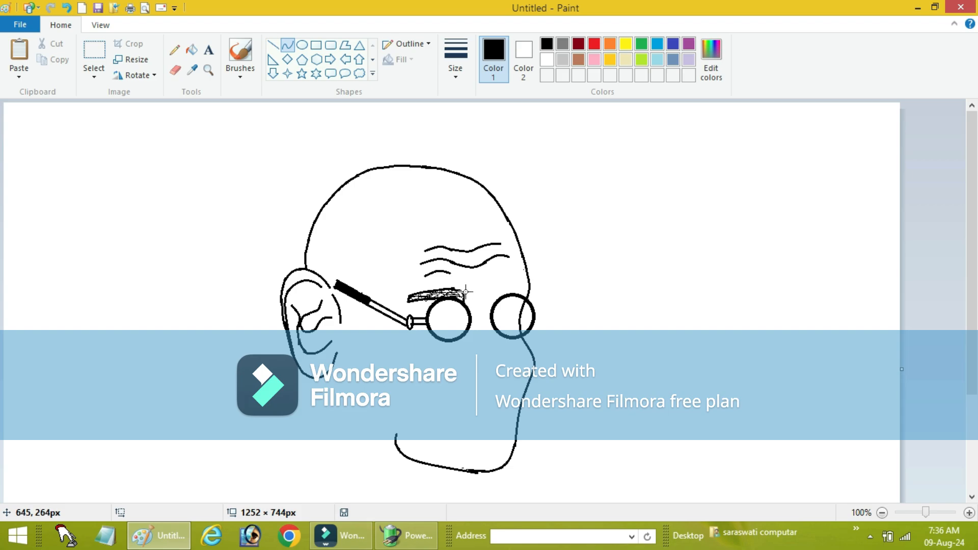
{"action": "mouse_move", "coordinate": [461, 292]}
{"action": "left_mouse_down"}
{"action": "mouse_move", "coordinate": [480, 298]}
{"action": "mouse_move", "coordinate": [473, 308]}
{"action": "left_mouse_up"}
{"action": "left_click", "coordinate": [472, 297]}
{"action": "left_click", "coordinate": [291, 45]}
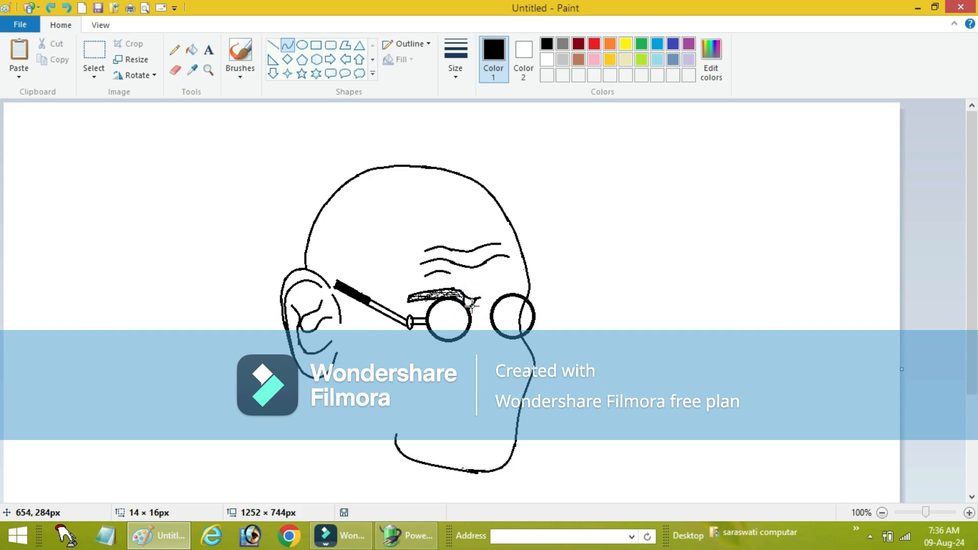
{"action": "left_click", "coordinate": [181, 72]}
{"action": "left_click", "coordinate": [465, 302]}
{"action": "left_click", "coordinate": [174, 49]}
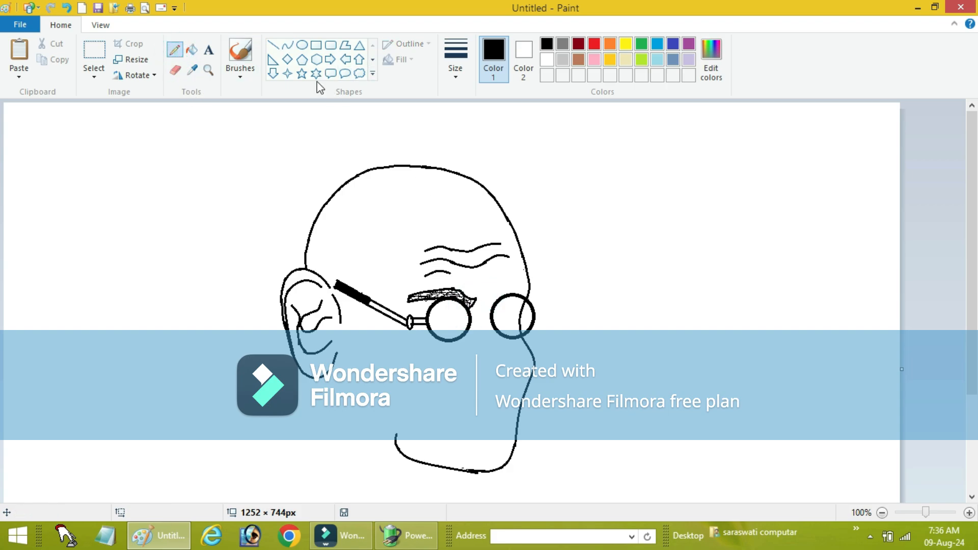
- Draw the arched upper edge of the second eyebrow over the lens farthest from the ear
{"action": "left_click", "coordinate": [287, 44]}
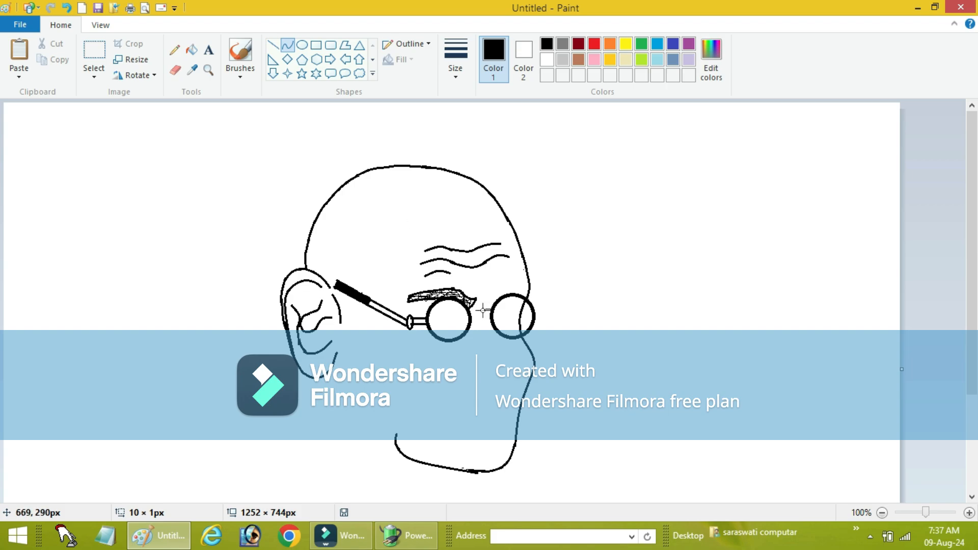
{"action": "left_click", "coordinate": [290, 45]}
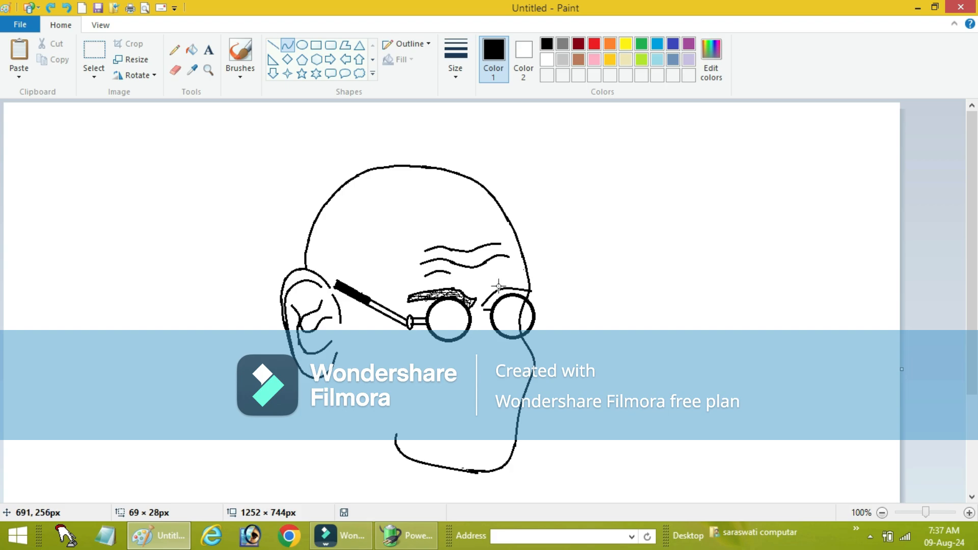
{"action": "left_click_drag", "start_coordinate": [506, 290], "coordinate": [486, 308]}
{"action": "left_click", "coordinate": [583, 314]}
- Redraw the inner end of the second eyebrow as a closed shape and hatch it with the Pencil
{"action": "left_click", "coordinate": [175, 71]}
{"action": "left_click", "coordinate": [288, 45]}
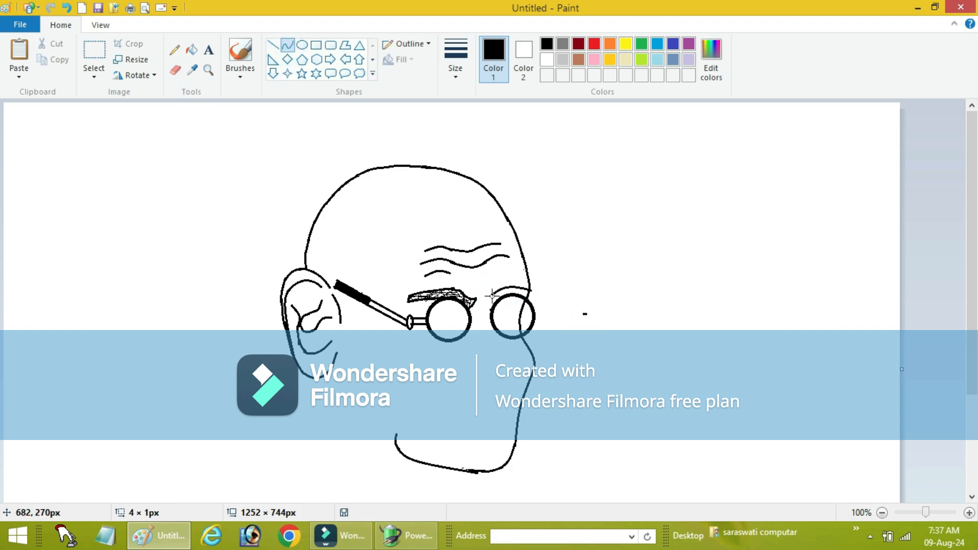
{"action": "left_click", "coordinate": [273, 45]}
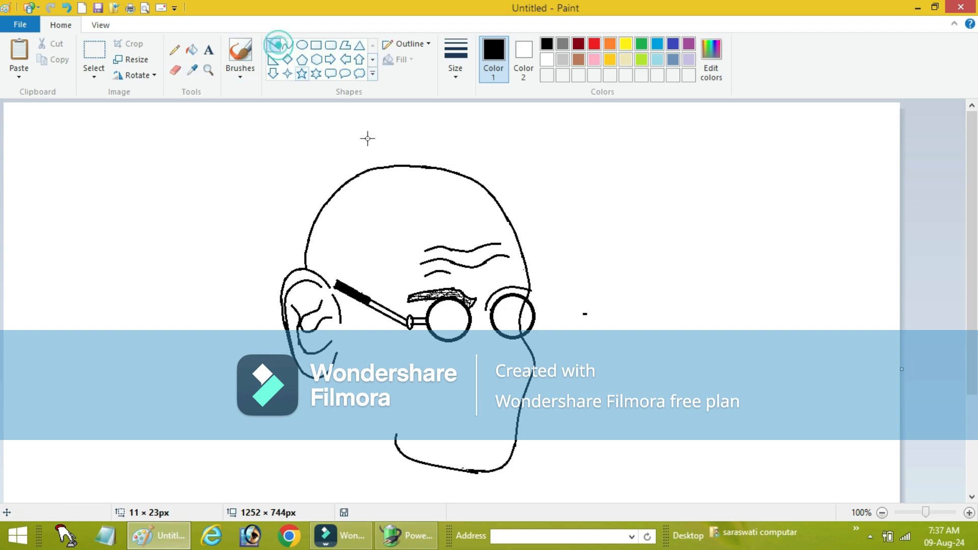
{"action": "left_click", "coordinate": [175, 70]}
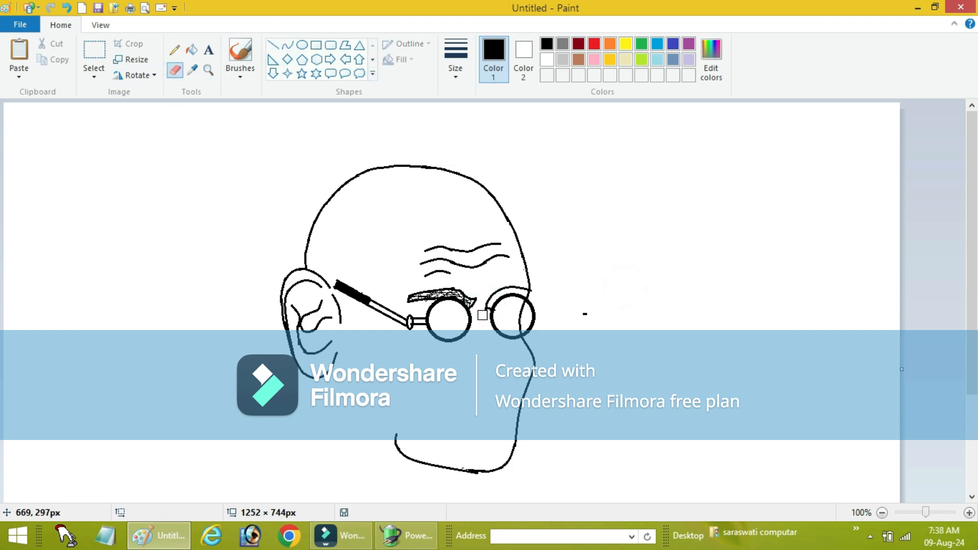
{"action": "left_click", "coordinate": [175, 50]}
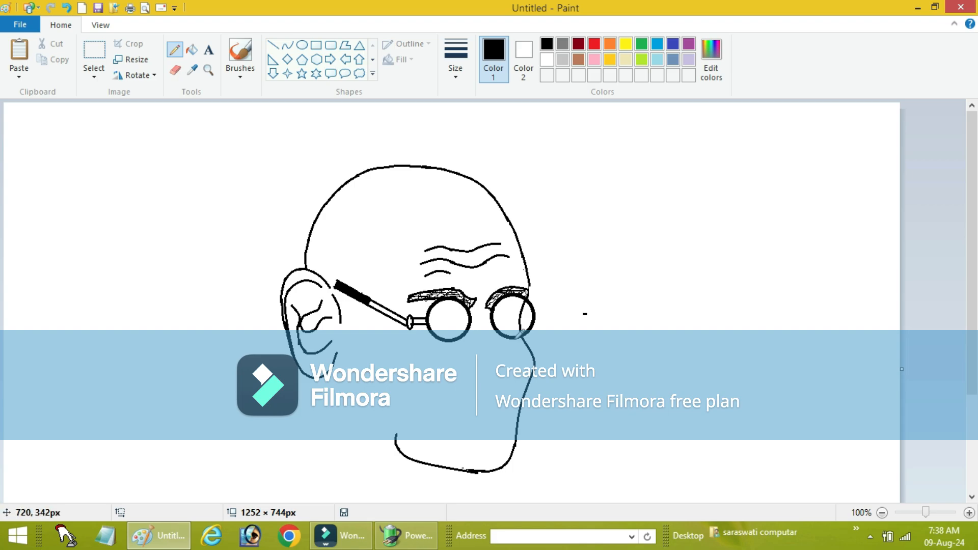
- Draw the curved bridge between the lenses and an eye outline with a round iris inside the far lens
{"action": "scroll", "coordinate": [521, 334], "scroll_direction": "down", "scroll_amount": 3}
{"action": "left_click", "coordinate": [287, 45]}
{"action": "mouse_move", "coordinate": [470, 213]}
{"action": "left_mouse_down"}
{"action": "mouse_move", "coordinate": [492, 213]}
{"action": "mouse_move", "coordinate": [479, 222]}
{"action": "mouse_move", "coordinate": [519, 218]}
{"action": "mouse_move", "coordinate": [519, 209]}
{"action": "mouse_move", "coordinate": [502, 220]}
{"action": "mouse_move", "coordinate": [517, 226]}
{"action": "left_mouse_up"}
{"action": "left_click", "coordinate": [288, 45]}
{"action": "left_click", "coordinate": [511, 217]}
{"action": "left_click", "coordinate": [560, 213]}
{"action": "left_click", "coordinate": [302, 45]}
{"action": "left_click", "coordinate": [600, 198]}
- Draw a small pupil with thin curves inside the far eye's iris and fill it black
{"action": "left_click", "coordinate": [938, 512]}
{"action": "left_click", "coordinate": [938, 512]}
{"action": "left_click_drag", "start_coordinate": [339, 496], "coordinate": [703, 496]}
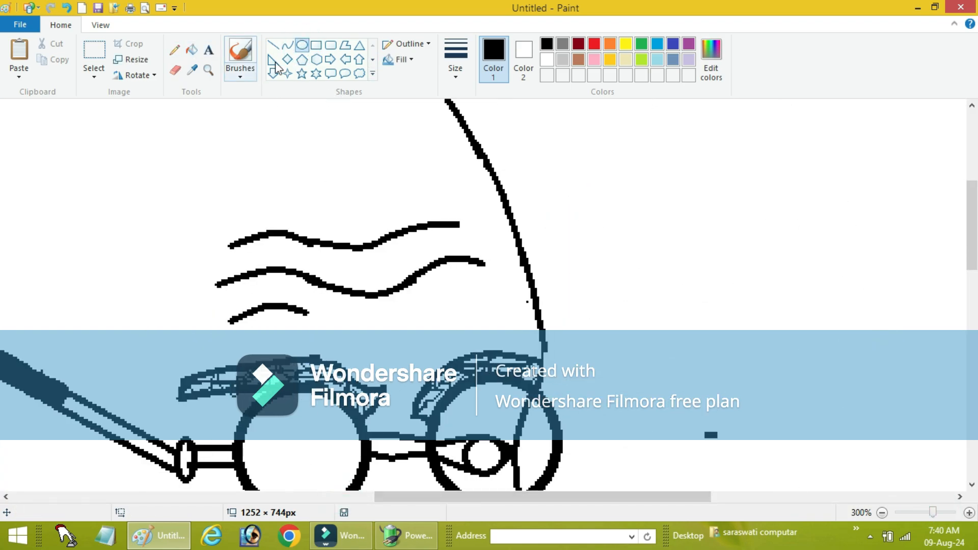
{"action": "left_click", "coordinate": [288, 45]}
{"action": "left_click", "coordinate": [446, 72]}
{"action": "left_click", "coordinate": [485, 99]}
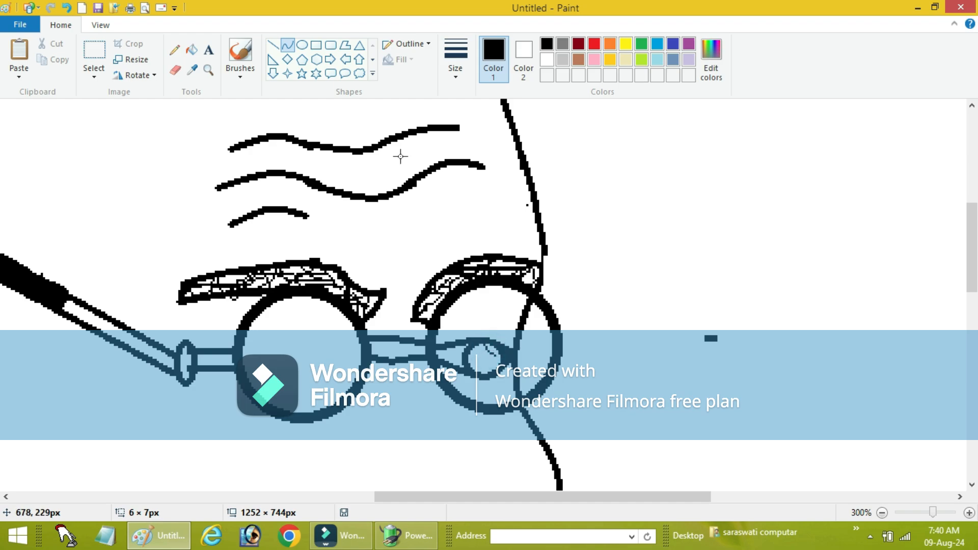
{"action": "left_click", "coordinate": [286, 45]}
{"action": "left_click_drag", "start_coordinate": [466, 350], "coordinate": [487, 357]}
{"action": "left_click_drag", "start_coordinate": [480, 352], "coordinate": [472, 343]}
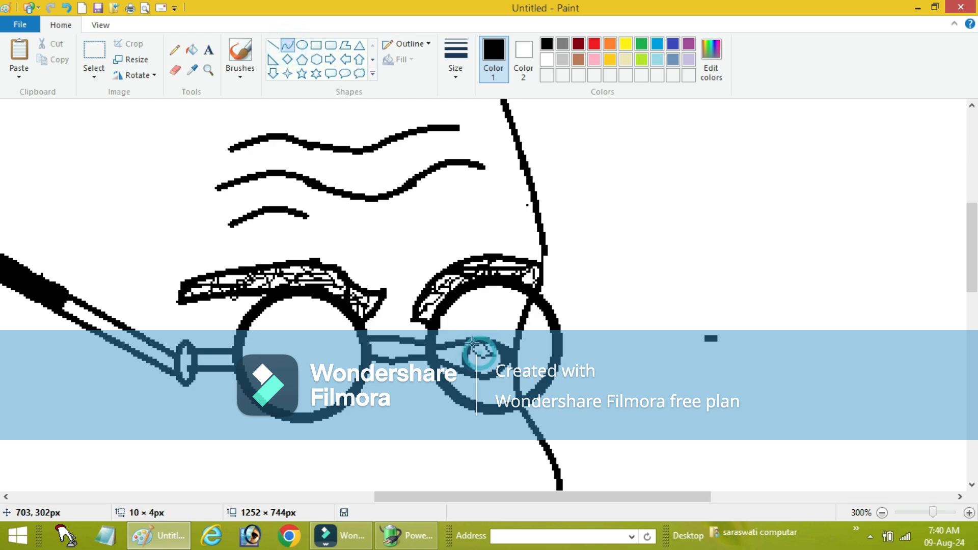
{"action": "left_click", "coordinate": [191, 49]}
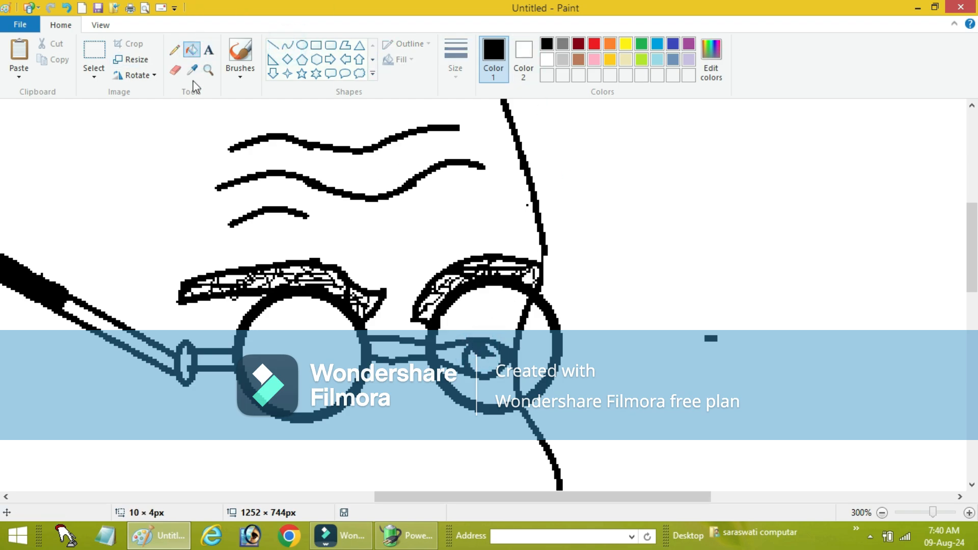
- Draw a thicker curved upper eyelid line across the lens nearest the ear, undoing the unwanted attempts
{"action": "left_click", "coordinate": [287, 45]}
{"action": "mouse_move", "coordinate": [220, 325]}
{"action": "left_mouse_down"}
{"action": "mouse_move", "coordinate": [234, 317]}
{"action": "mouse_move", "coordinate": [285, 336]}
{"action": "mouse_move", "coordinate": [258, 316]}
{"action": "mouse_move", "coordinate": [342, 351]}
{"action": "left_mouse_up"}
{"action": "left_click", "coordinate": [454, 68]}
{"action": "left_click", "coordinate": [471, 127]}
{"action": "key", "text": "ctrl+z"}
{"action": "left_click", "coordinate": [174, 69]}
{"action": "left_click", "coordinate": [287, 45]}
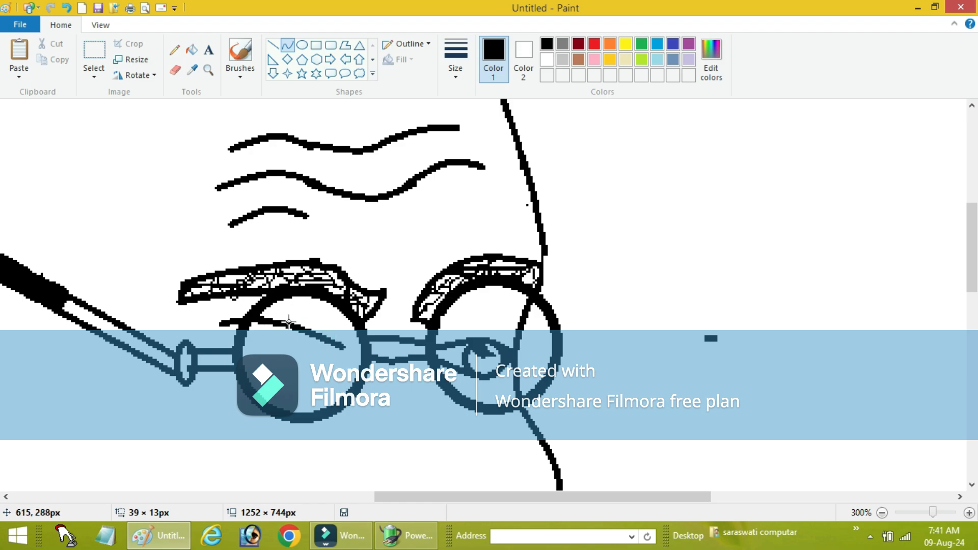
{"action": "left_click_drag", "start_coordinate": [289, 322], "coordinate": [311, 330]}
{"action": "key", "text": "ctrl+z"}
{"action": "key", "text": "ctrl+z"}
{"action": "key", "text": "ctrl+z"}
{"action": "left_click_drag", "start_coordinate": [932, 512], "coordinate": [911, 515]}
{"action": "left_click", "coordinate": [925, 512]}
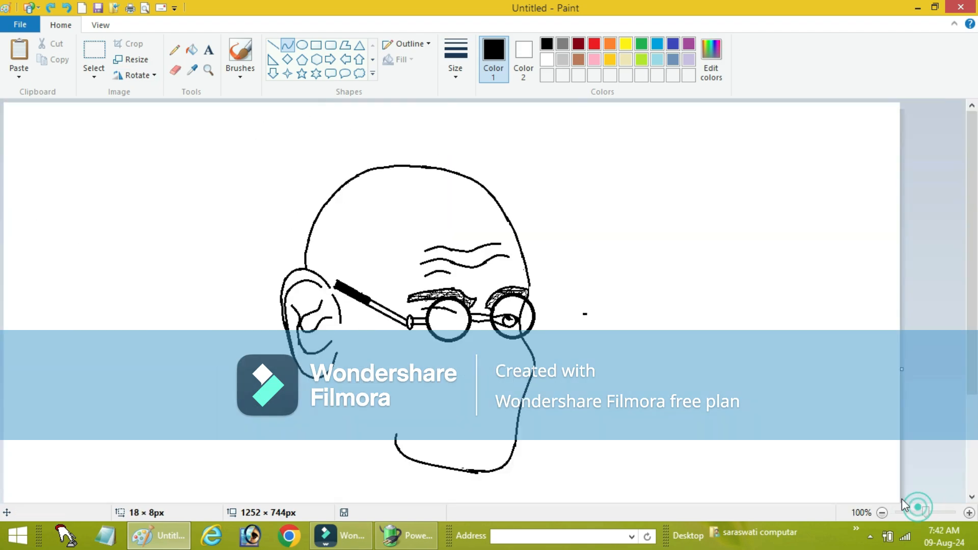
- Add a lower curve beneath the eyelid in the lens nearest the ear to form the eye outline
{"action": "left_click", "coordinate": [286, 44]}
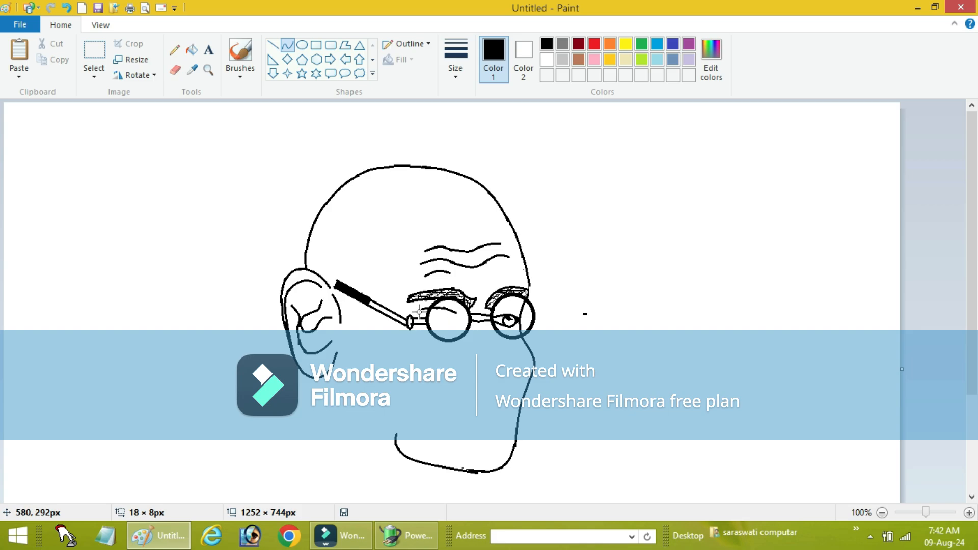
{"action": "left_click_drag", "start_coordinate": [424, 310], "coordinate": [455, 319]}
{"action": "left_click", "coordinate": [286, 44]}
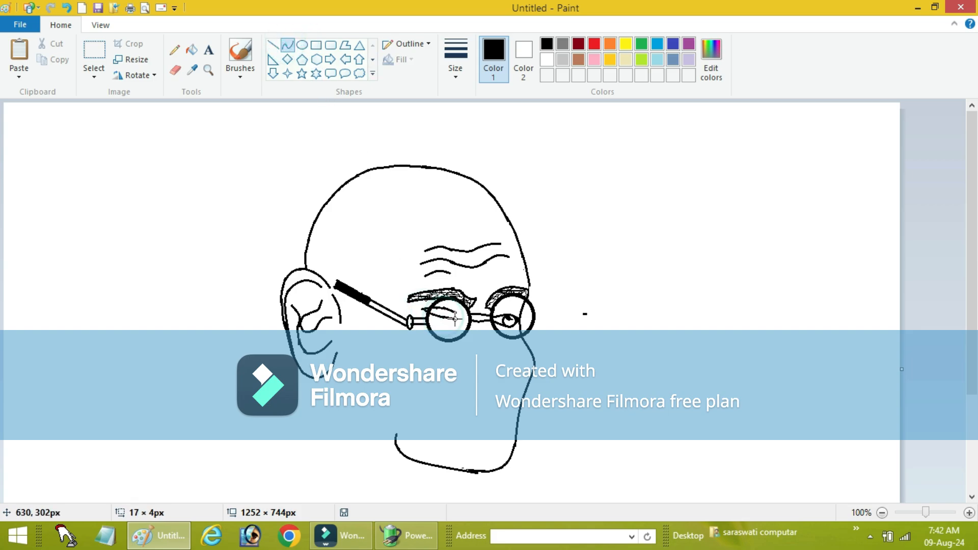
{"action": "left_click", "coordinate": [175, 69]}
{"action": "left_click", "coordinate": [287, 44]}
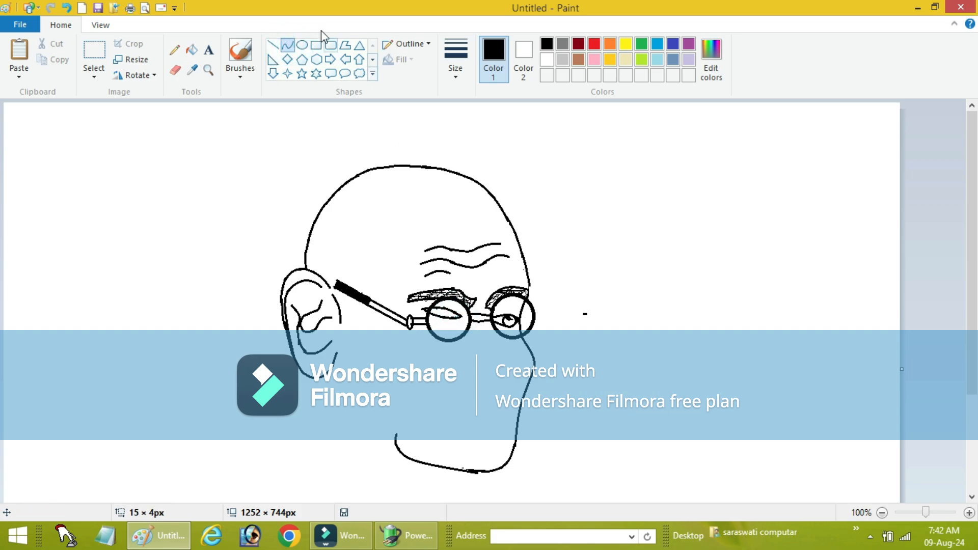
- Draw a small round iris inside the eye outline in the lens nearest the ear
{"action": "left_click", "coordinate": [302, 44]}
{"action": "left_click_drag", "start_coordinate": [417, 320], "coordinate": [437, 308]}
{"action": "left_click", "coordinate": [932, 512]}
{"action": "left_click_drag", "start_coordinate": [340, 496], "coordinate": [670, 508]}
{"action": "scroll", "coordinate": [586, 408], "scroll_direction": "down", "scroll_amount": 4}
{"action": "mouse_move", "coordinate": [389, 328]}
{"action": "left_mouse_down"}
{"action": "mouse_move", "coordinate": [422, 353]}
{"action": "mouse_move", "coordinate": [400, 356]}
{"action": "left_mouse_up"}
- Add thin curves forming a small pupil inside the near eye's iris and fill it black
{"action": "left_click", "coordinate": [287, 45]}
{"action": "left_click", "coordinate": [468, 78]}
{"action": "left_click", "coordinate": [466, 98]}
{"action": "left_click", "coordinate": [300, 47]}
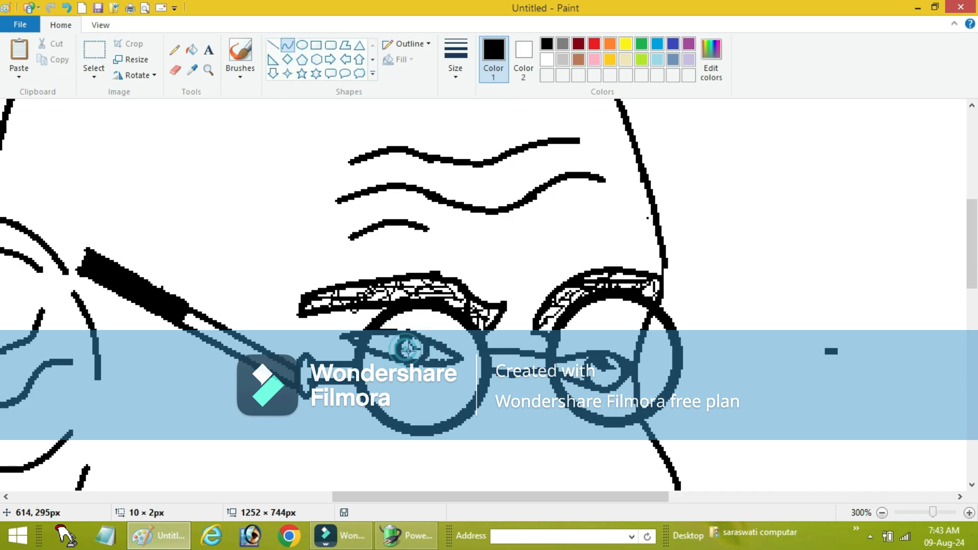
{"action": "left_click", "coordinate": [191, 50]}
{"action": "left_click", "coordinate": [406, 344]}
{"action": "mouse_move", "coordinate": [932, 513]}
{"action": "left_mouse_down"}
{"action": "mouse_move", "coordinate": [915, 514]}
{"action": "mouse_move", "coordinate": [926, 513]}
{"action": "left_mouse_up"}
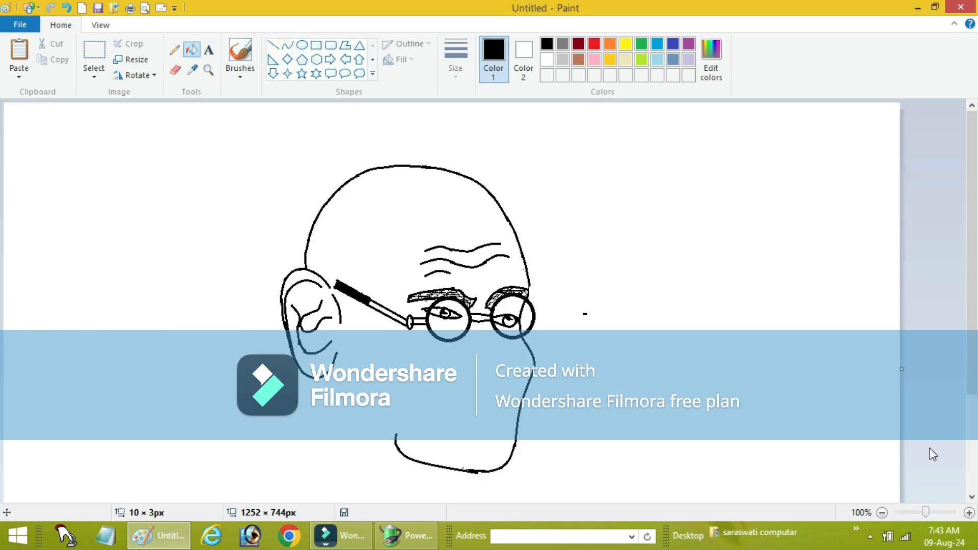
- Draw a curved neck line running down from beneath the earlobe
{"action": "left_click", "coordinate": [288, 45]}
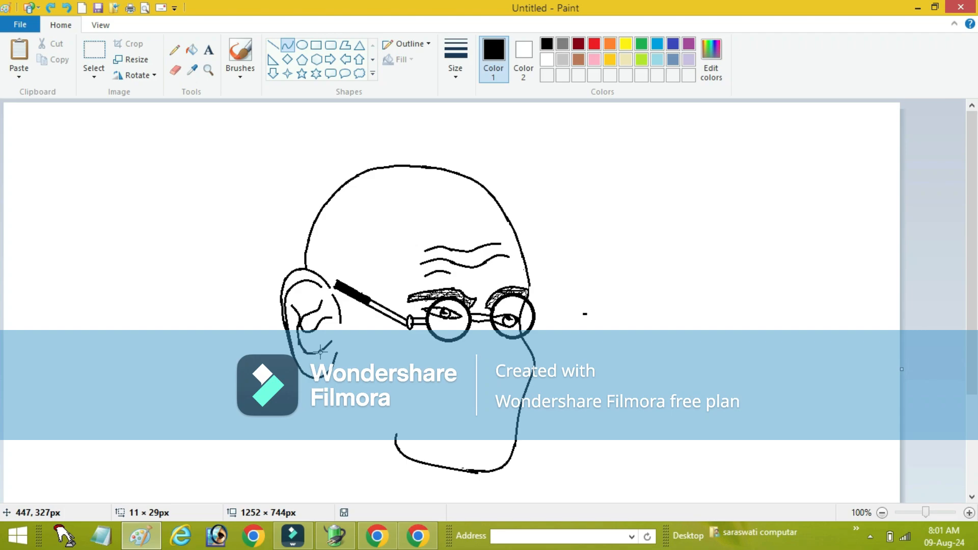
{"action": "scroll", "coordinate": [315, 270], "scroll_direction": "down", "scroll_amount": 2}
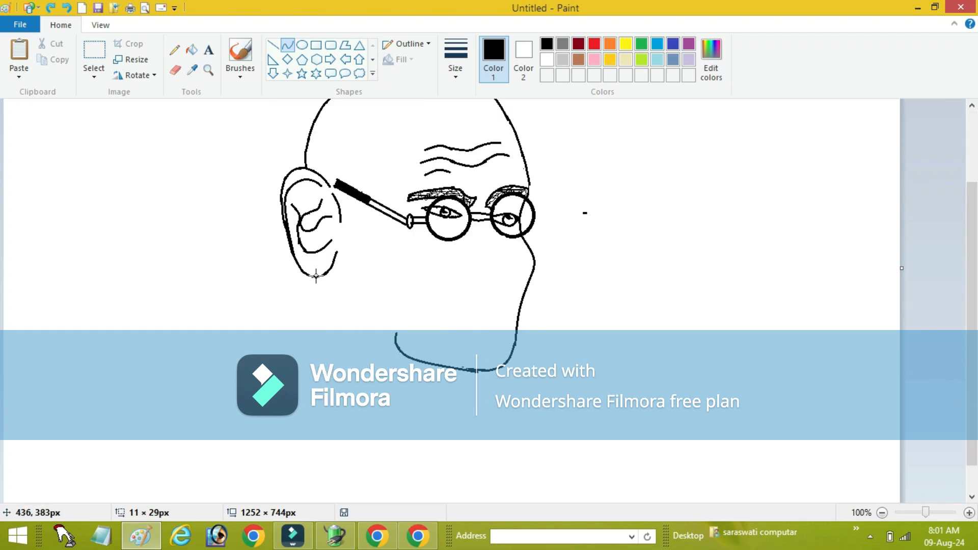
{"action": "left_click_drag", "start_coordinate": [313, 275], "coordinate": [330, 359]}
{"action": "left_click_drag", "start_coordinate": [321, 307], "coordinate": [306, 267]}
{"action": "scroll", "coordinate": [321, 307], "scroll_direction": "up", "scroll_amount": 2}
- Extend the glasses' temple arm to the top of the ear with straight lines and fill the extension black
{"action": "left_click", "coordinate": [274, 44]}
{"action": "left_click", "coordinate": [268, 188]}
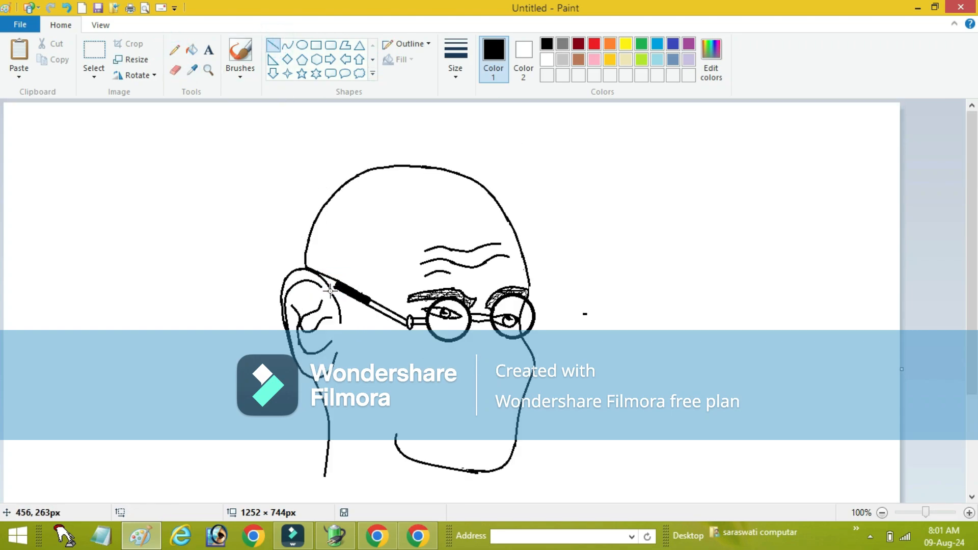
{"action": "left_click", "coordinate": [192, 49]}
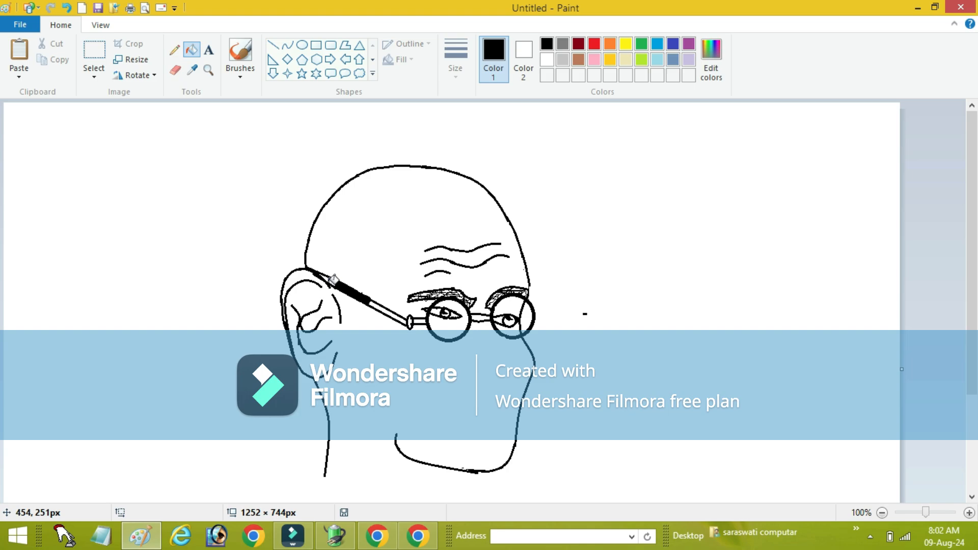
- Sketch dense short pencil strokes as hair along the back of the head above the ear
{"action": "left_click", "coordinate": [176, 51]}
{"action": "mouse_move", "coordinate": [313, 244]}
{"action": "left_mouse_down"}
{"action": "mouse_move", "coordinate": [341, 188]}
{"action": "mouse_move", "coordinate": [321, 239]}
{"action": "mouse_move", "coordinate": [332, 228]}
{"action": "mouse_move", "coordinate": [331, 261]}
{"action": "mouse_move", "coordinate": [329, 227]}
{"action": "mouse_move", "coordinate": [357, 181]}
{"action": "mouse_move", "coordinate": [343, 185]}
{"action": "mouse_move", "coordinate": [348, 218]}
{"action": "mouse_move", "coordinate": [323, 272]}
{"action": "mouse_move", "coordinate": [332, 245]}
{"action": "left_mouse_up"}
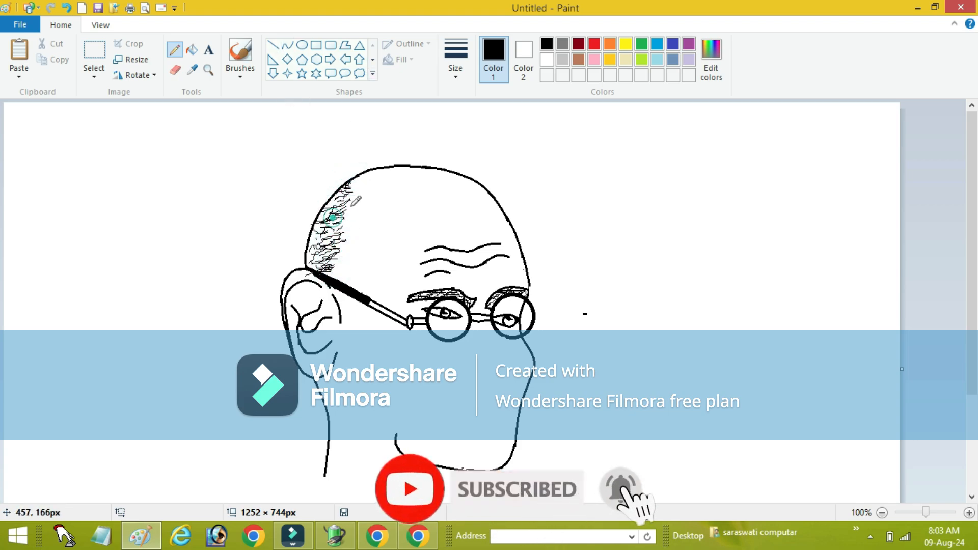
- Select the top of the head with a rectangular selection, lower it slightly and adjust its width to rejoin the outline
{"action": "left_click", "coordinate": [94, 72]}
{"action": "left_click", "coordinate": [122, 109]}
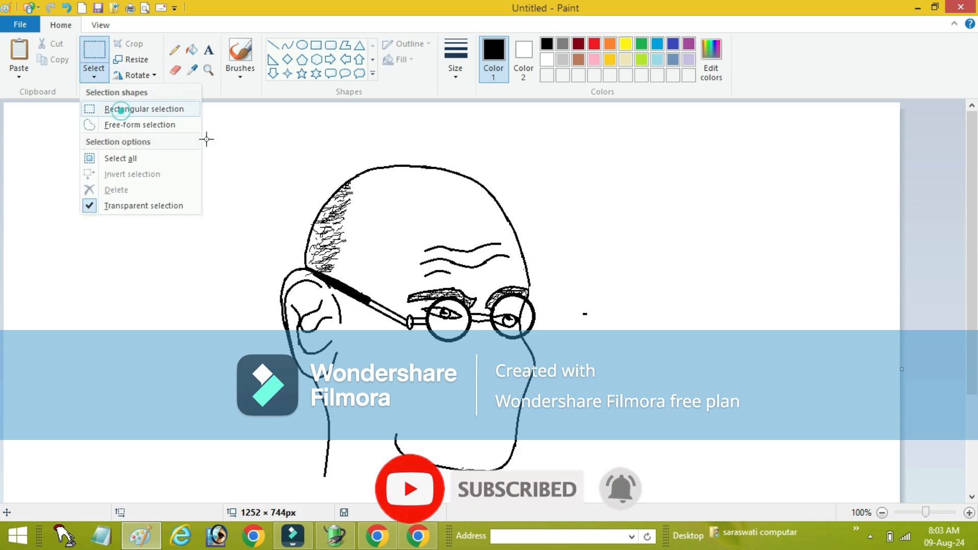
{"action": "left_click_drag", "start_coordinate": [296, 141], "coordinate": [524, 205]}
{"action": "left_click_drag", "start_coordinate": [458, 175], "coordinate": [452, 182]}
{"action": "left_click_drag", "start_coordinate": [518, 183], "coordinate": [534, 178]}
{"action": "left_click", "coordinate": [635, 159]}
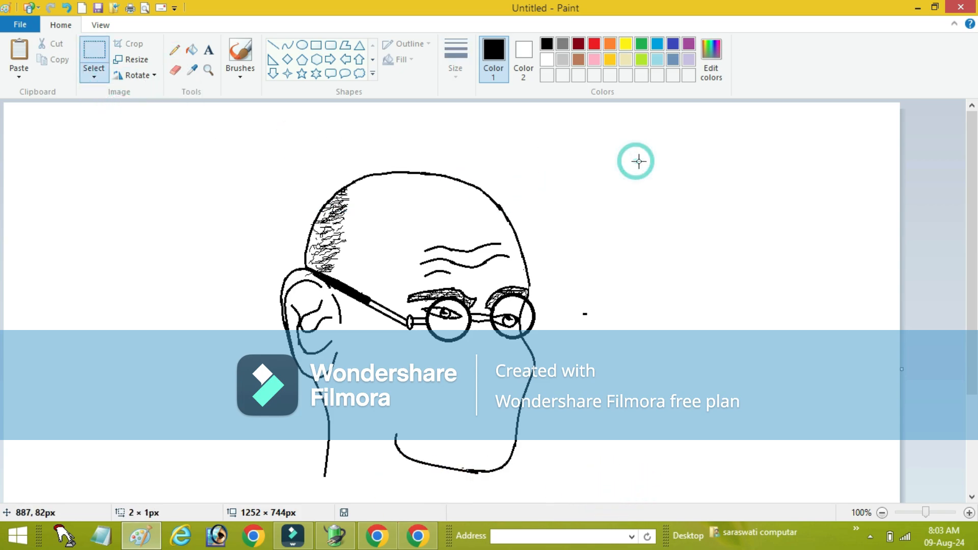
{"action": "left_click", "coordinate": [534, 198]}
- Fill out the hair just above the ear with additional short pencil strokes
{"action": "left_click", "coordinate": [175, 49]}
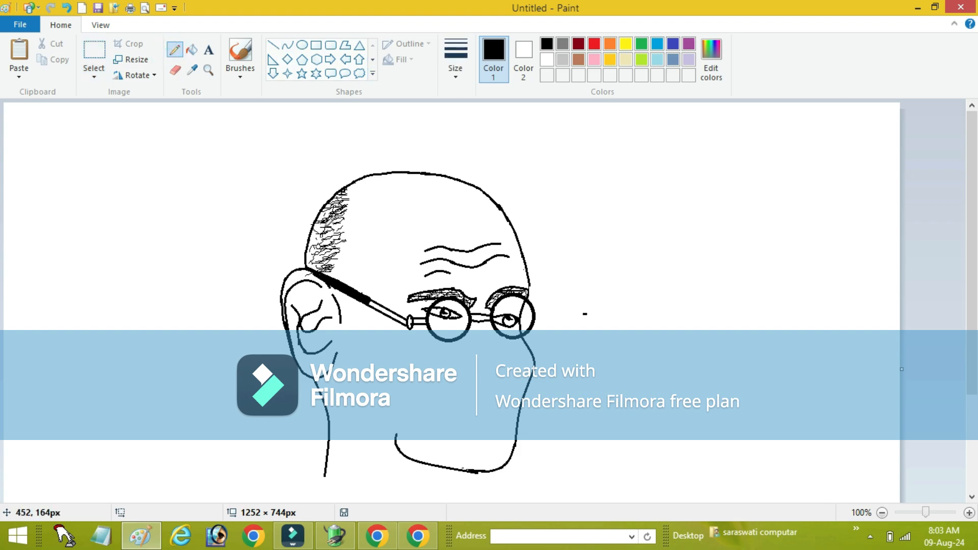
{"action": "left_click", "coordinate": [332, 258]}
{"action": "left_click_drag", "start_coordinate": [323, 272], "coordinate": [336, 272]}
- Draw a lid crease about 39 by 7 px above the far eye and a curve about 23 by 3 px beneath it
{"action": "scroll", "coordinate": [490, 327], "scroll_direction": "down", "scroll_amount": 1}
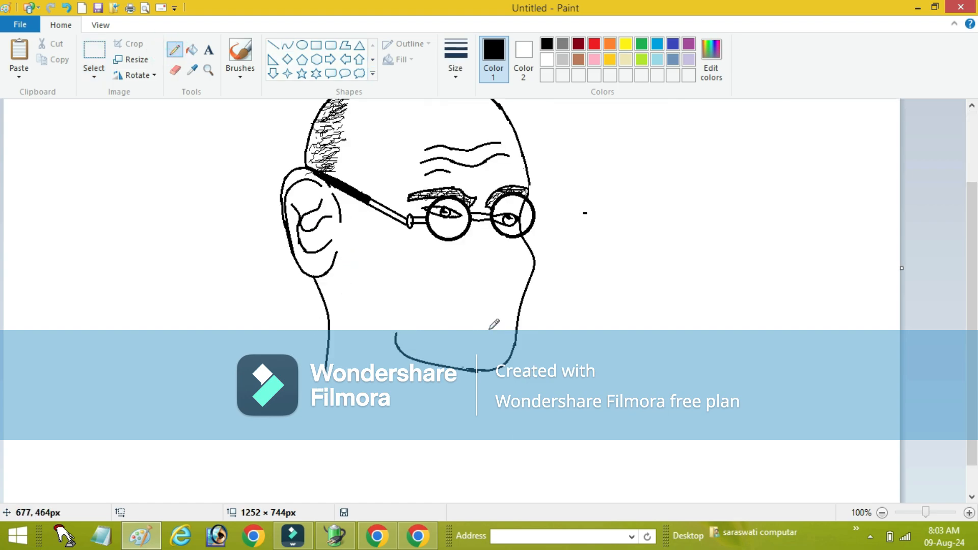
{"action": "scroll", "coordinate": [491, 327], "scroll_direction": "up", "scroll_amount": 1}
{"action": "scroll", "coordinate": [491, 328], "scroll_direction": "down", "scroll_amount": 1}
{"action": "left_click", "coordinate": [287, 45]}
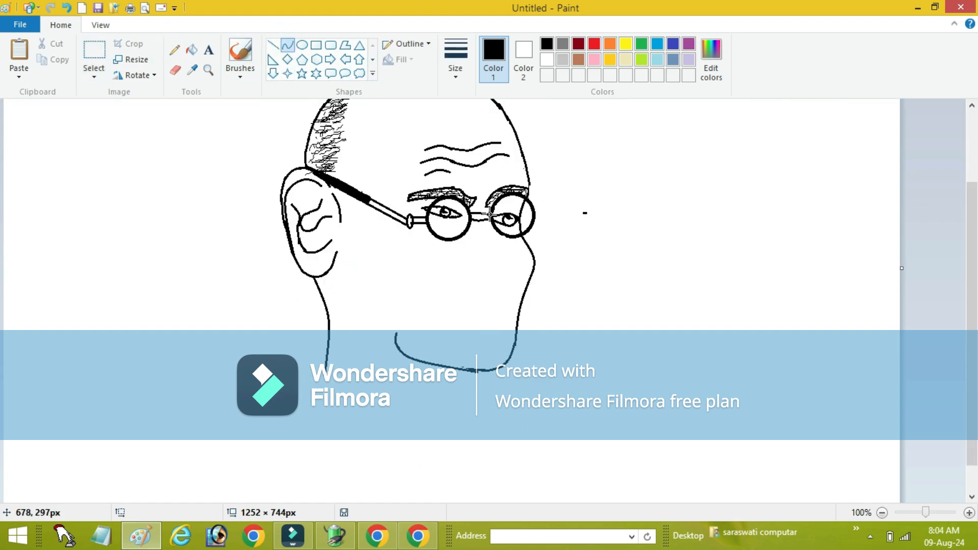
{"action": "left_click_drag", "start_coordinate": [489, 214], "coordinate": [516, 213]}
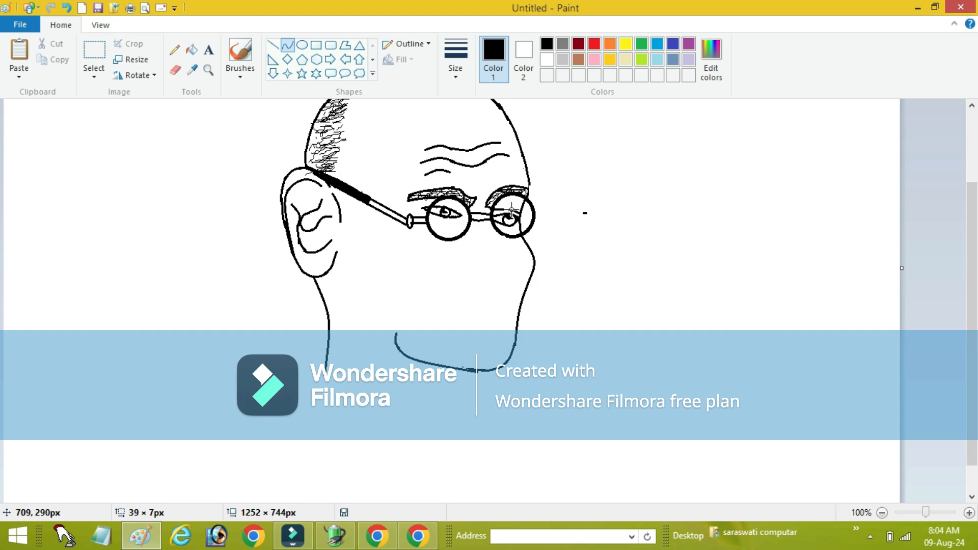
{"action": "left_click", "coordinate": [299, 44]}
{"action": "left_click", "coordinate": [288, 44]}
{"action": "left_click_drag", "start_coordinate": [500, 232], "coordinate": [517, 230]}
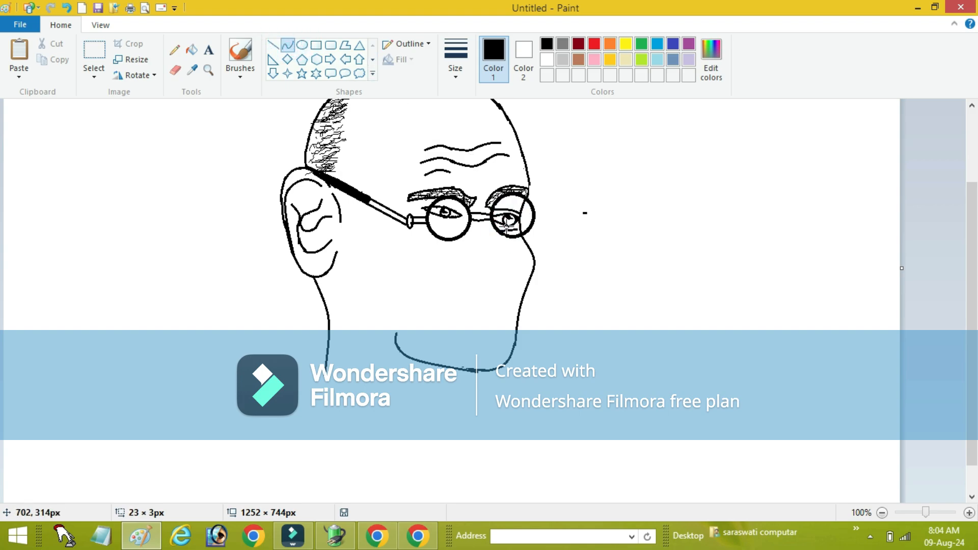
- Add thin pencil shading strokes around the eye inside the far lens
{"action": "left_click", "coordinate": [175, 49]}
{"action": "scroll", "coordinate": [507, 211], "scroll_direction": "up", "scroll_amount": 1}
{"action": "left_click_drag", "start_coordinate": [546, 493], "coordinate": [716, 494]}
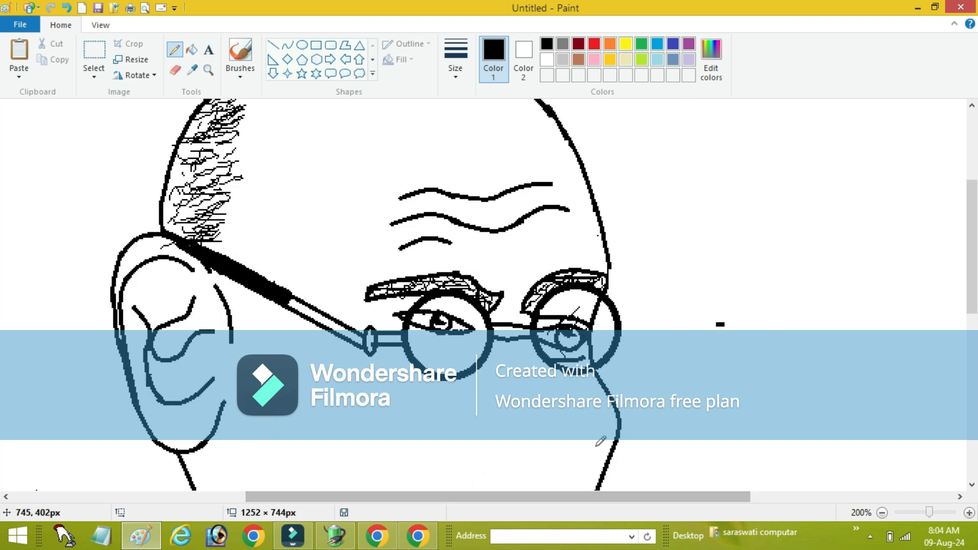
- Draw a curved lid crease above the near eye and an under-eye curve about 40 by 10 px within the lens
{"action": "left_click", "coordinate": [288, 50]}
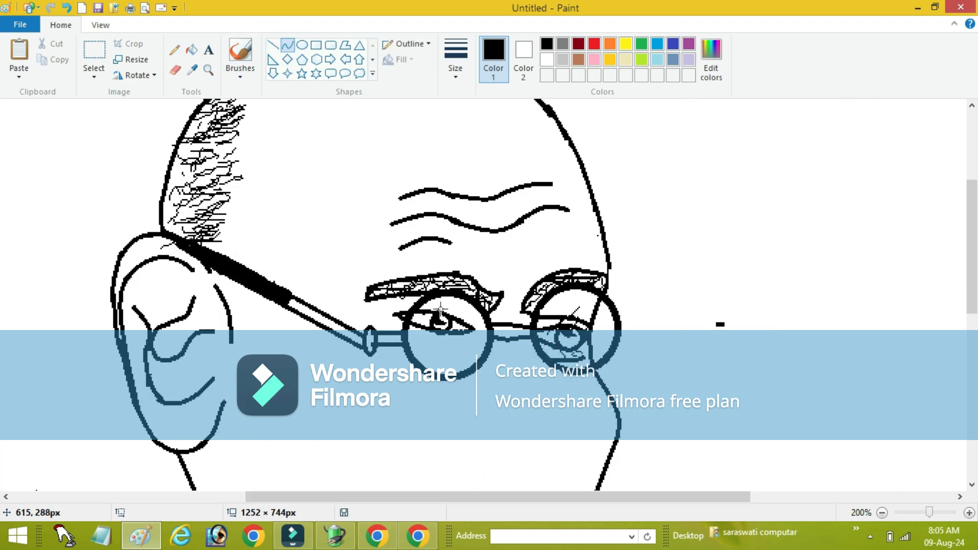
{"action": "mouse_move", "coordinate": [439, 312]}
{"action": "left_mouse_down"}
{"action": "mouse_move", "coordinate": [476, 323]}
{"action": "mouse_move", "coordinate": [442, 306]}
{"action": "left_mouse_up"}
{"action": "left_click", "coordinate": [415, 253]}
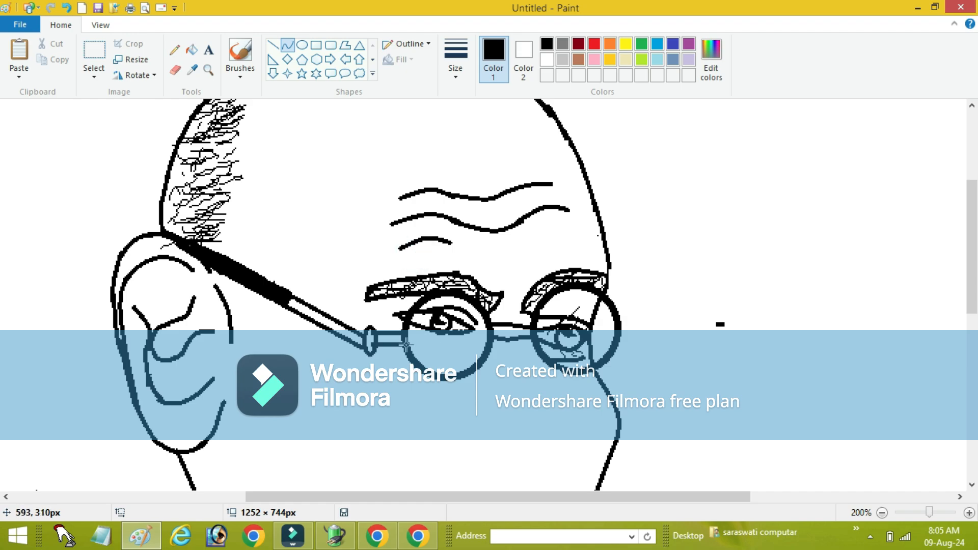
{"action": "left_click_drag", "start_coordinate": [417, 346], "coordinate": [473, 343]}
{"action": "left_click_drag", "start_coordinate": [442, 351], "coordinate": [444, 359]}
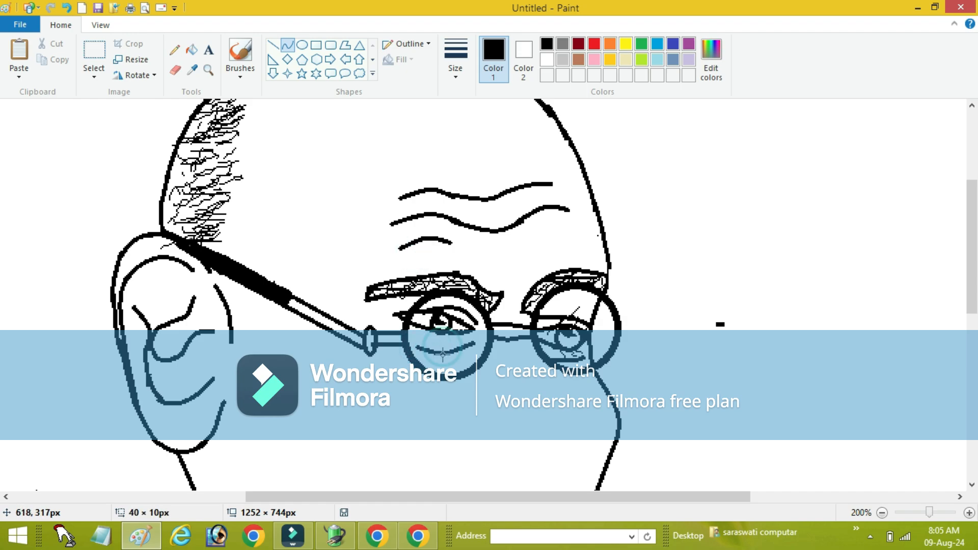
{"action": "left_click", "coordinate": [450, 79]}
{"action": "left_click", "coordinate": [459, 95]}
{"action": "left_click_drag", "start_coordinate": [427, 326], "coordinate": [420, 338]}
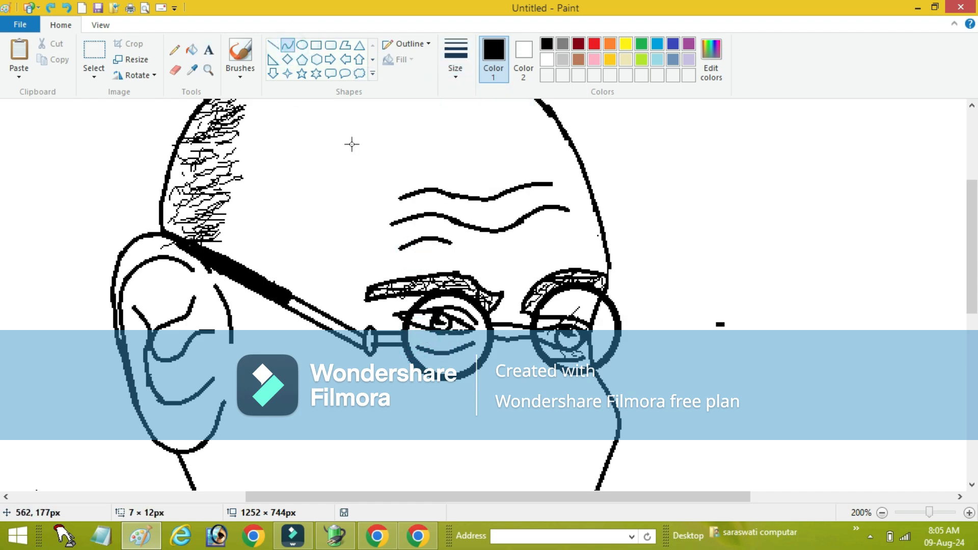
- Hatch the area beneath the near eye with thin pencil strokes, using a finer line size
{"action": "left_click", "coordinate": [175, 50]}
{"action": "left_click", "coordinate": [454, 74]}
{"action": "left_click", "coordinate": [469, 125]}
{"action": "left_click", "coordinate": [435, 328]}
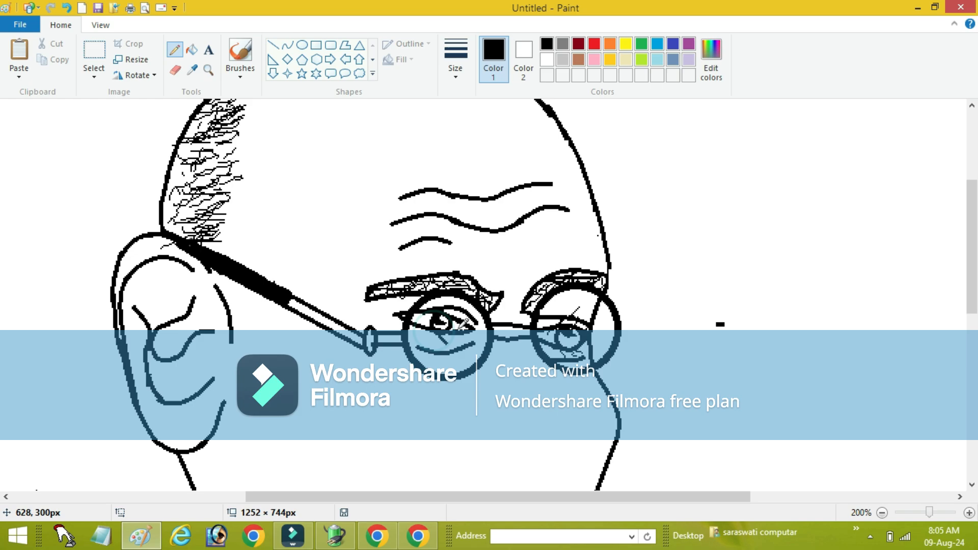
{"action": "left_click", "coordinate": [441, 71]}
{"action": "left_click", "coordinate": [483, 97]}
{"action": "left_click", "coordinate": [447, 331]}
{"action": "mouse_move", "coordinate": [439, 327]}
{"action": "left_mouse_down"}
{"action": "mouse_move", "coordinate": [470, 327]}
{"action": "mouse_move", "coordinate": [459, 309]}
{"action": "mouse_move", "coordinate": [428, 306]}
{"action": "mouse_move", "coordinate": [451, 298]}
{"action": "mouse_move", "coordinate": [433, 314]}
{"action": "left_mouse_up"}
- Draw a curve about 29 by 11 px extending the near eyebrow's outer end toward the temple arm
{"action": "left_click", "coordinate": [287, 45]}
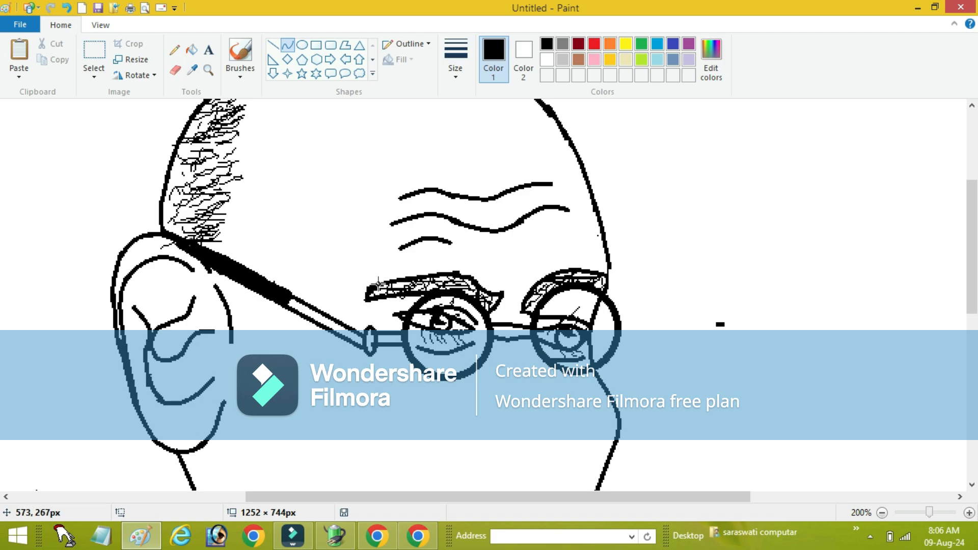
{"action": "left_click_drag", "start_coordinate": [371, 286], "coordinate": [347, 284]}
{"action": "left_click", "coordinate": [456, 69]}
{"action": "left_click", "coordinate": [463, 120]}
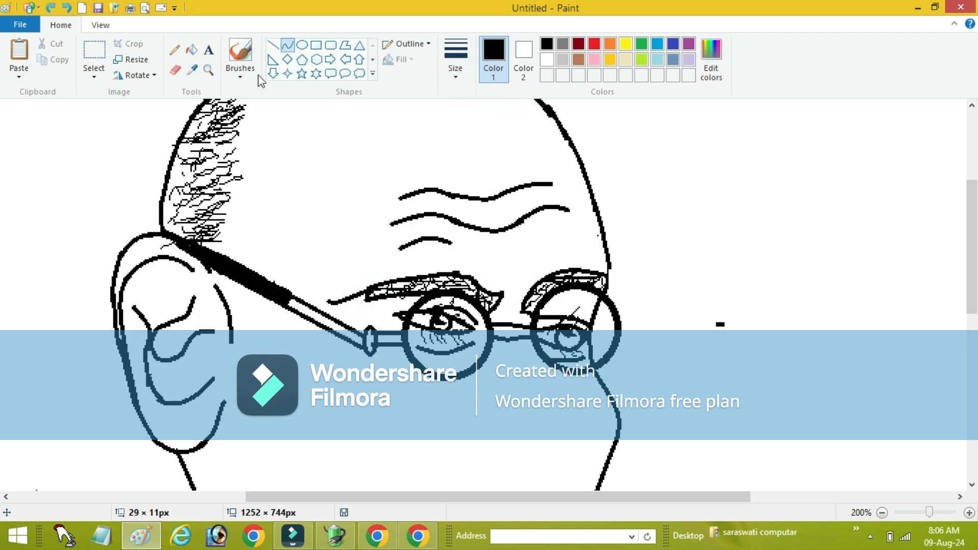
- Draw a curved wrinkle running down from the glasses' temple arm toward the cheek
{"action": "left_click", "coordinate": [453, 68]}
{"action": "left_click", "coordinate": [477, 138]}
{"action": "left_click", "coordinate": [332, 70]}
{"action": "left_click", "coordinate": [289, 39]}
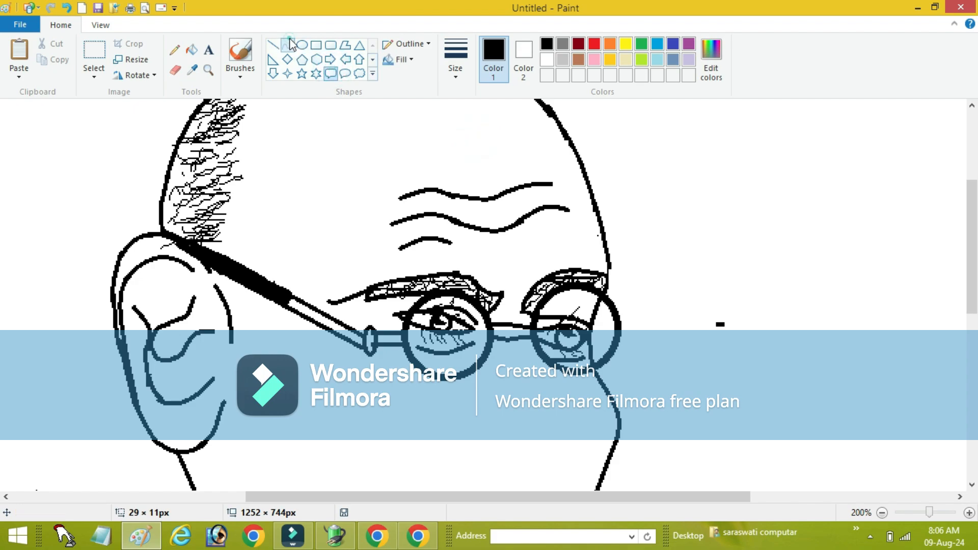
{"action": "left_click", "coordinate": [456, 71]}
{"action": "left_click", "coordinate": [487, 105]}
{"action": "left_click", "coordinate": [457, 76]}
{"action": "left_click", "coordinate": [479, 124]}
{"action": "scroll", "coordinate": [342, 246], "scroll_direction": "down", "scroll_amount": 2}
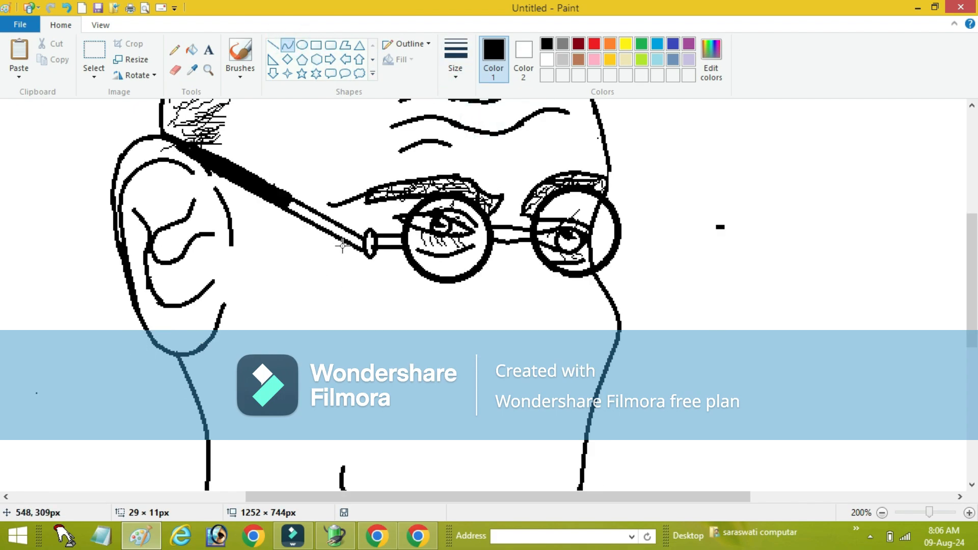
{"action": "left_click_drag", "start_coordinate": [342, 246], "coordinate": [293, 302]}
{"action": "left_click", "coordinate": [310, 271]}
- Draw a second curved wrinkle about 39 by 34 px beside the first, closer to the ear
{"action": "left_click", "coordinate": [456, 74]}
{"action": "left_click", "coordinate": [289, 43]}
{"action": "mouse_move", "coordinate": [326, 235]}
{"action": "left_mouse_down"}
{"action": "mouse_move", "coordinate": [302, 246]}
{"action": "mouse_move", "coordinate": [293, 277]}
{"action": "mouse_move", "coordinate": [272, 283]}
{"action": "left_mouse_up"}
{"action": "left_click", "coordinate": [299, 249]}
{"action": "left_click", "coordinate": [291, 46]}
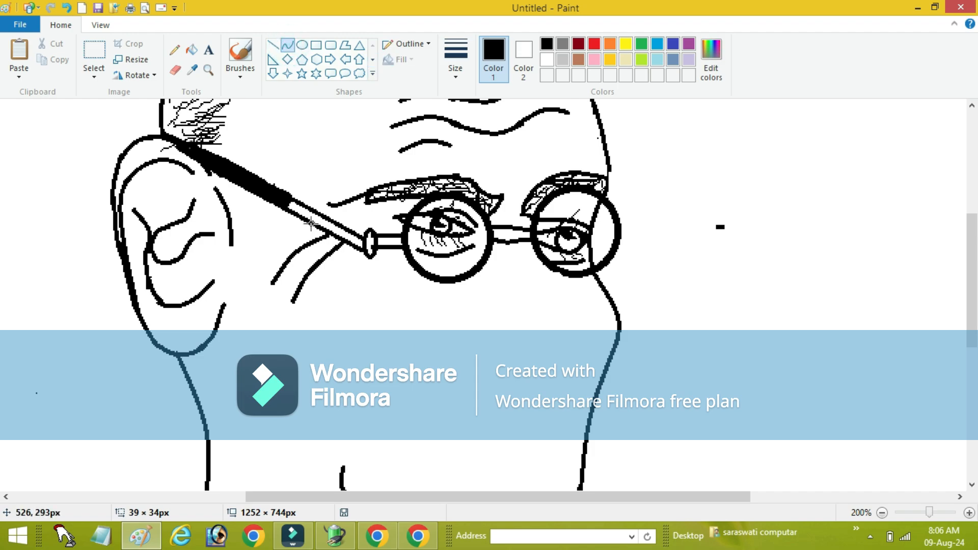
{"action": "scroll", "coordinate": [273, 245], "scroll_direction": "down", "scroll_amount": 3}
{"action": "left_click", "coordinate": [902, 512]}
{"action": "left_click", "coordinate": [920, 512]}
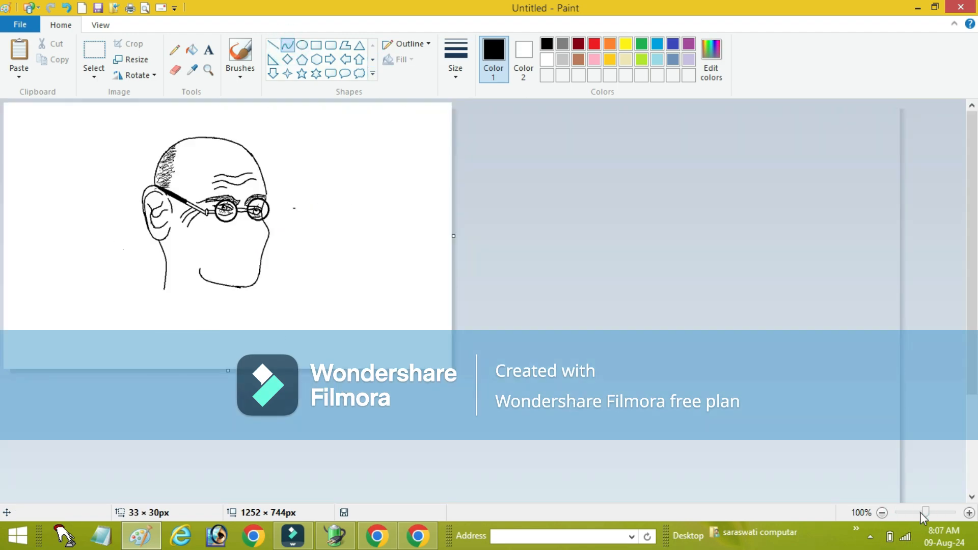
{"action": "left_click", "coordinate": [455, 66]}
{"action": "left_click", "coordinate": [463, 104]}
{"action": "left_click_drag", "start_coordinate": [391, 293], "coordinate": [357, 333]}
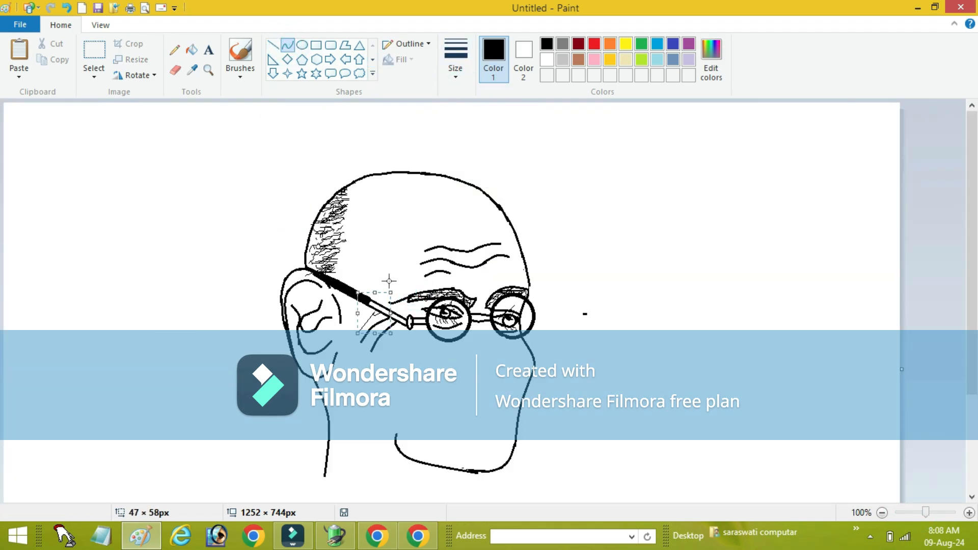
- Draw a thin brow crease about 35 by 7 px above the outer end of the near eyebrow
{"action": "left_click", "coordinate": [455, 67]}
{"action": "left_click", "coordinate": [469, 131]}
{"action": "mouse_move", "coordinate": [388, 298]}
{"action": "left_mouse_down"}
{"action": "mouse_move", "coordinate": [367, 318]}
{"action": "mouse_move", "coordinate": [403, 290]}
{"action": "left_mouse_up"}
{"action": "left_click", "coordinate": [300, 45]}
{"action": "left_click", "coordinate": [288, 45]}
- Extend the thin brow crease upward toward the temple with a light curved line
{"action": "left_click", "coordinate": [455, 67]}
{"action": "left_click", "coordinate": [461, 115]}
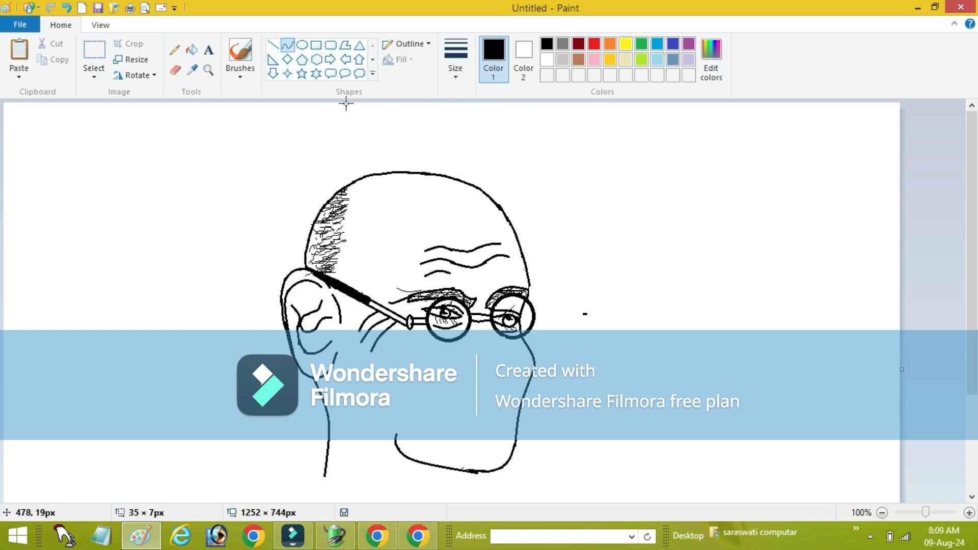
{"action": "scroll", "coordinate": [371, 181], "scroll_direction": "down", "scroll_amount": 3}
{"action": "left_click_drag", "start_coordinate": [397, 189], "coordinate": [372, 181]}
{"action": "left_click", "coordinate": [439, 75]}
{"action": "left_click", "coordinate": [287, 45]}
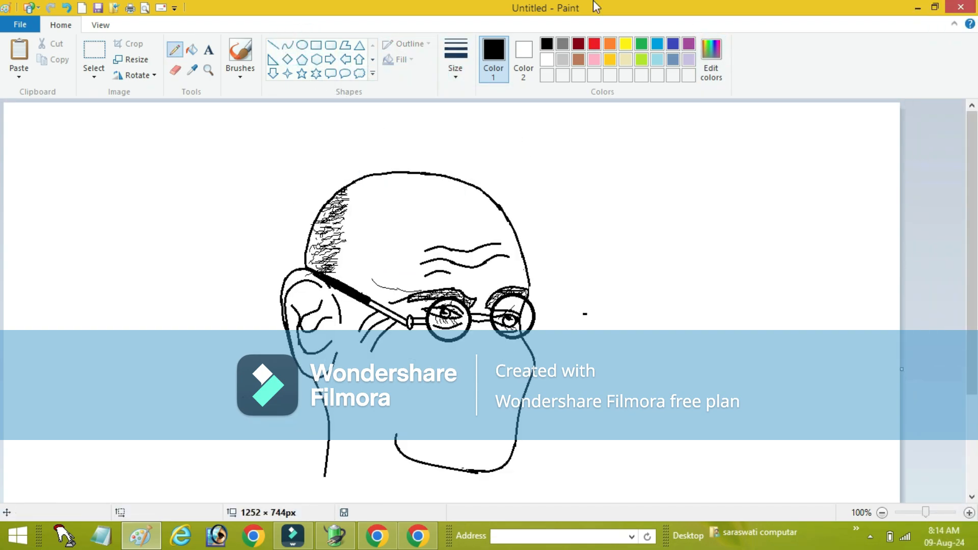
- Draw short thin frown curves about 9 by 16 px above the glasses' bridge and tidy them with the eraser
{"action": "left_click", "coordinate": [288, 45]}
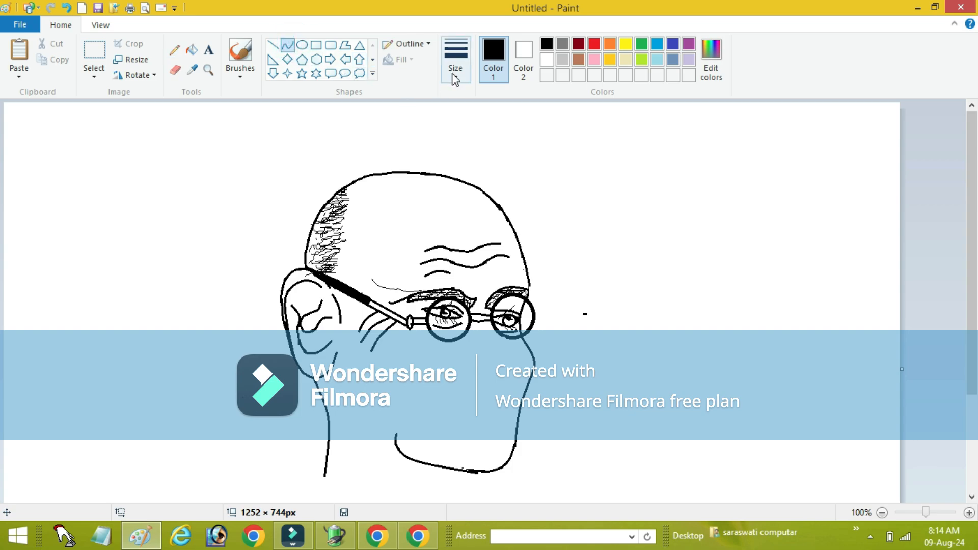
{"action": "left_click", "coordinate": [456, 66]}
{"action": "left_click", "coordinate": [488, 157]}
{"action": "left_click_drag", "start_coordinate": [477, 309], "coordinate": [481, 312]}
{"action": "left_click", "coordinate": [478, 306]}
{"action": "left_click", "coordinate": [289, 45]}
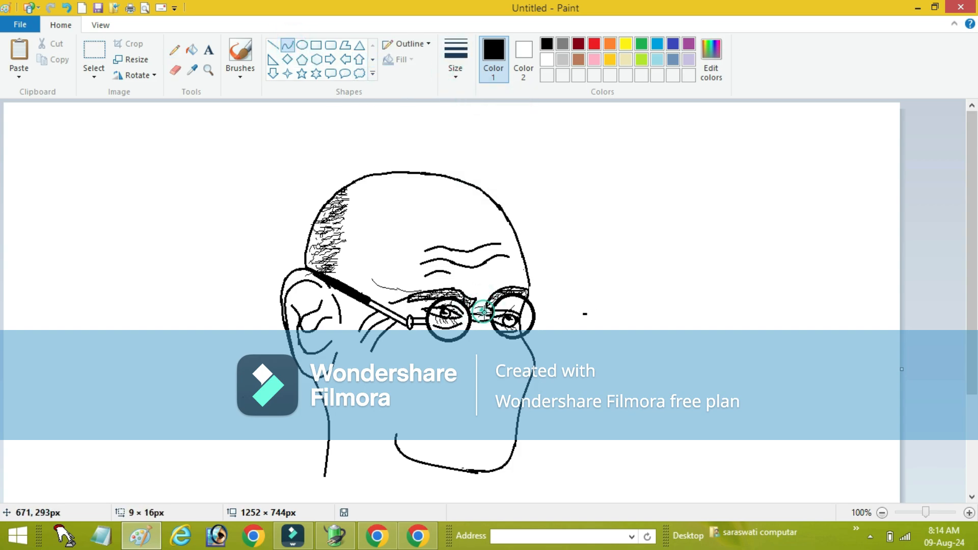
{"action": "left_click", "coordinate": [175, 70]}
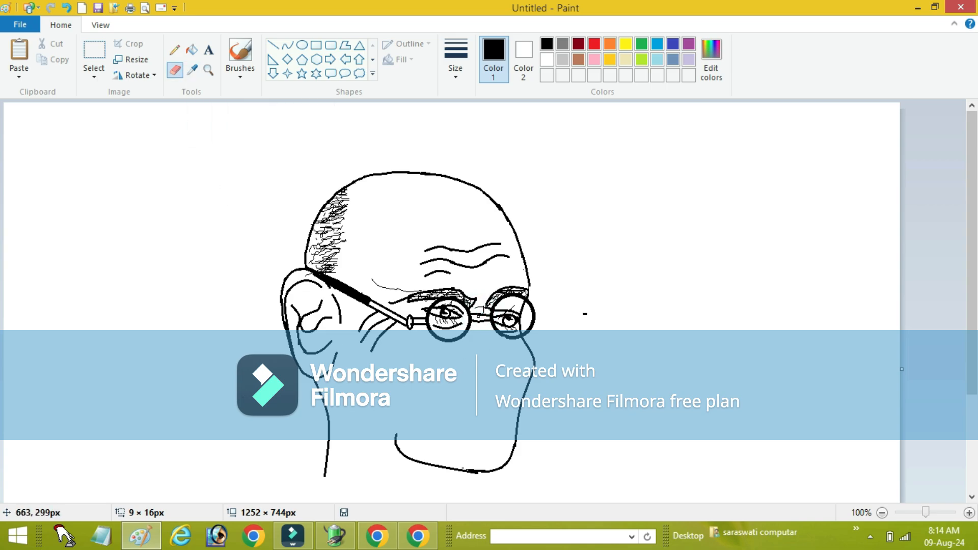
- Draw the nose with curves for the rounded nostril, the underside and the side line descending from the far lens
{"action": "left_click", "coordinate": [287, 44]}
{"action": "left_click", "coordinate": [456, 56]}
{"action": "left_click", "coordinate": [484, 129]}
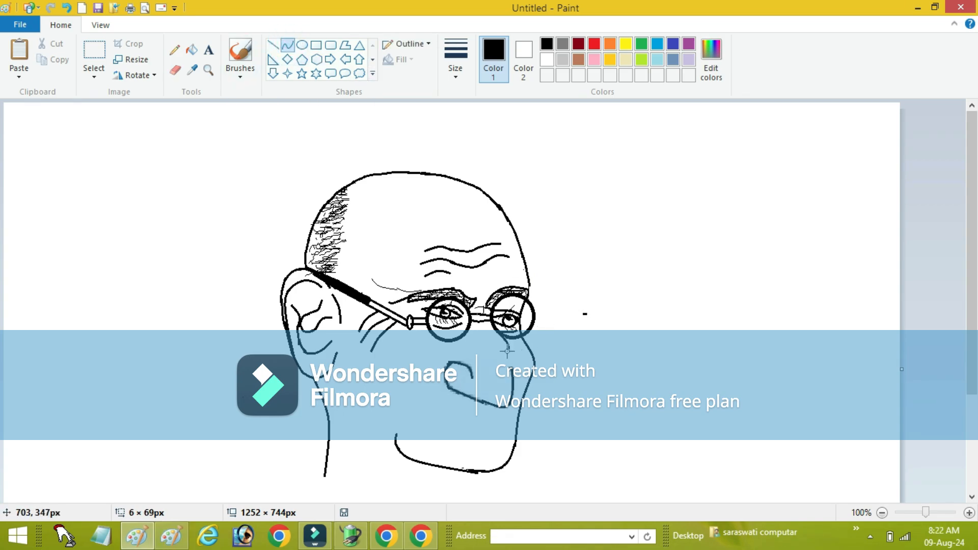
{"action": "mouse_move", "coordinate": [507, 350]}
{"action": "left_mouse_down"}
{"action": "mouse_move", "coordinate": [518, 364]}
{"action": "mouse_move", "coordinate": [531, 359]}
{"action": "mouse_move", "coordinate": [509, 359]}
{"action": "left_mouse_up"}
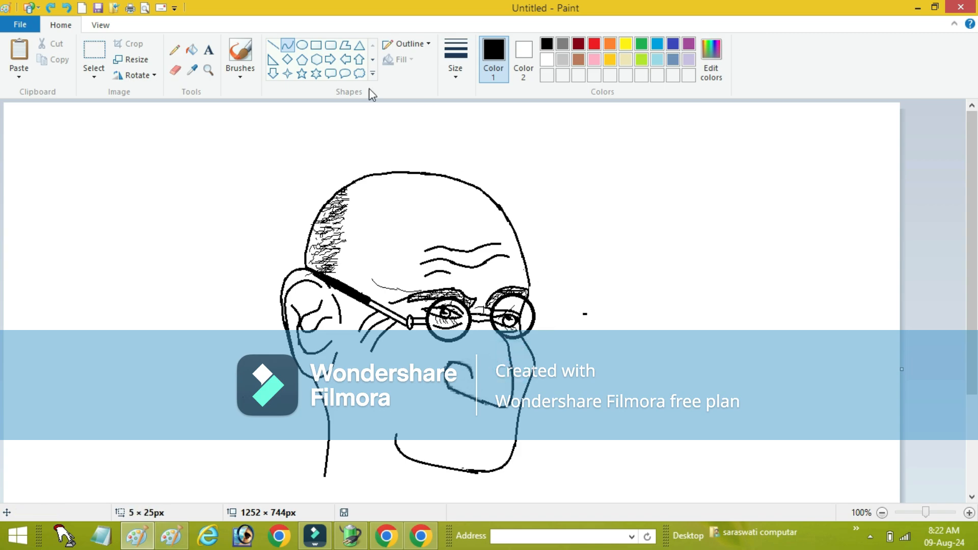
- Outline a wavy moustache beneath the nose with a thin pencil line
{"action": "left_click", "coordinate": [287, 44]}
{"action": "left_click", "coordinate": [175, 49]}
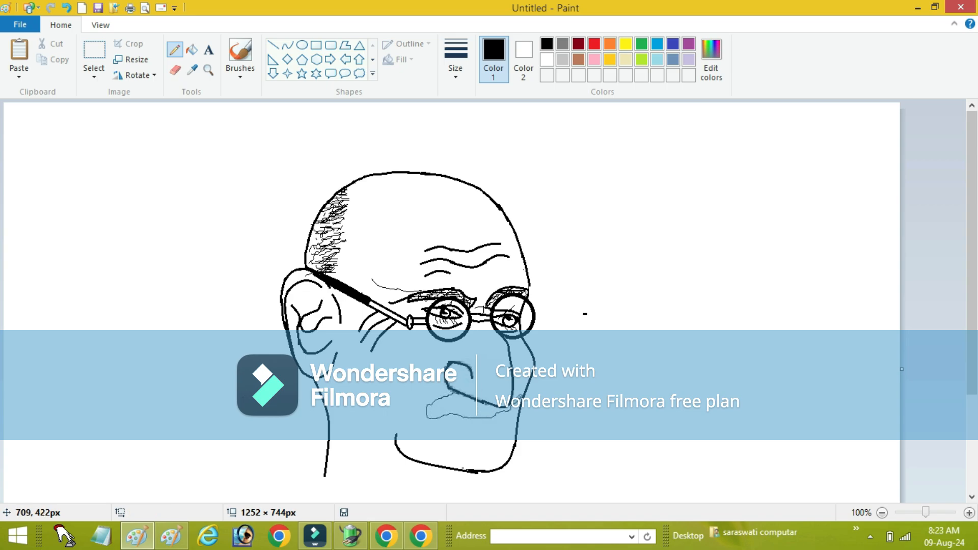
- Fill the moustache outline with dense scribbled hair strokes using the pencil
{"action": "left_click", "coordinate": [174, 70]}
{"action": "left_click", "coordinate": [175, 50]}
{"action": "mouse_move", "coordinate": [467, 414]}
{"action": "left_mouse_down"}
{"action": "mouse_move", "coordinate": [509, 412]}
{"action": "mouse_move", "coordinate": [520, 389]}
{"action": "left_mouse_up"}
{"action": "mouse_move", "coordinate": [453, 408]}
{"action": "left_mouse_down"}
{"action": "mouse_move", "coordinate": [478, 402]}
{"action": "mouse_move", "coordinate": [476, 410]}
{"action": "mouse_move", "coordinate": [439, 414]}
{"action": "left_mouse_up"}
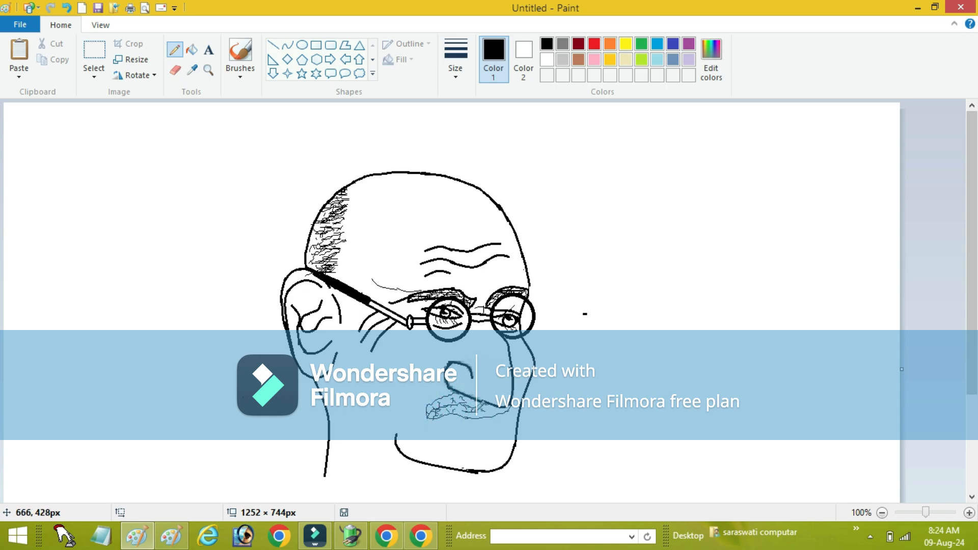
{"action": "mouse_move", "coordinate": [443, 403]}
{"action": "left_mouse_down"}
{"action": "mouse_move", "coordinate": [472, 400]}
{"action": "mouse_move", "coordinate": [447, 403]}
{"action": "mouse_move", "coordinate": [494, 415]}
{"action": "mouse_move", "coordinate": [467, 402]}
{"action": "mouse_move", "coordinate": [478, 415]}
{"action": "mouse_move", "coordinate": [463, 417]}
{"action": "mouse_move", "coordinate": [457, 398]}
{"action": "mouse_move", "coordinate": [431, 410]}
{"action": "mouse_move", "coordinate": [453, 415]}
{"action": "left_mouse_up"}
- Draw the mouth line beneath the moustache as a curve about 121 by 34 px, hooking up at its far end
{"action": "left_click", "coordinate": [288, 45]}
{"action": "left_click", "coordinate": [450, 71]}
{"action": "left_click", "coordinate": [462, 97]}
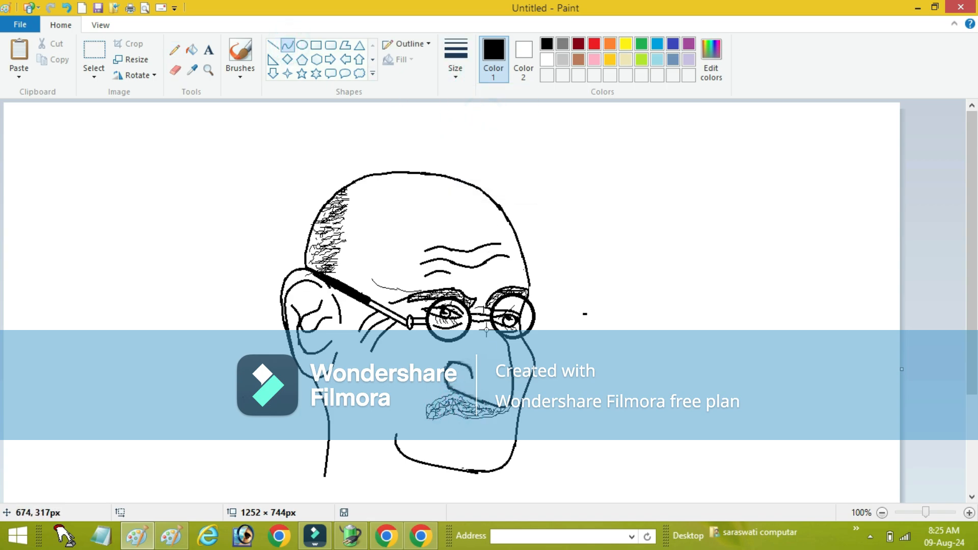
{"action": "left_click_drag", "start_coordinate": [422, 423], "coordinate": [485, 421]}
{"action": "left_click", "coordinate": [507, 434]}
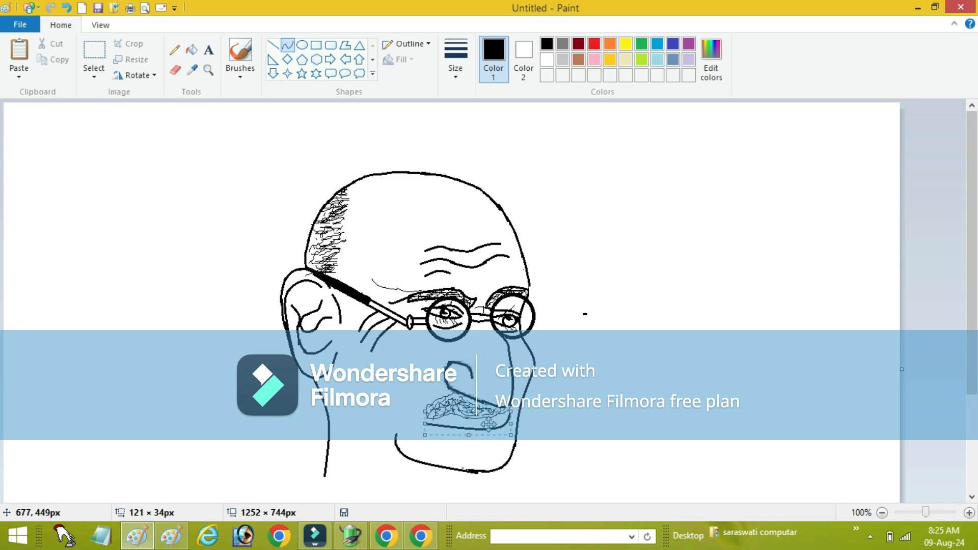
{"action": "left_click", "coordinate": [548, 427]}
- Draw a second lip curve just below the mouth line, following its bend up at the far end
{"action": "mouse_move", "coordinate": [412, 434]}
{"action": "left_mouse_down"}
{"action": "mouse_move", "coordinate": [502, 436]}
{"action": "mouse_move", "coordinate": [507, 421]}
{"action": "mouse_move", "coordinate": [494, 437]}
{"action": "mouse_move", "coordinate": [505, 443]}
{"action": "left_mouse_up"}
{"action": "key", "text": "ctrl+z"}
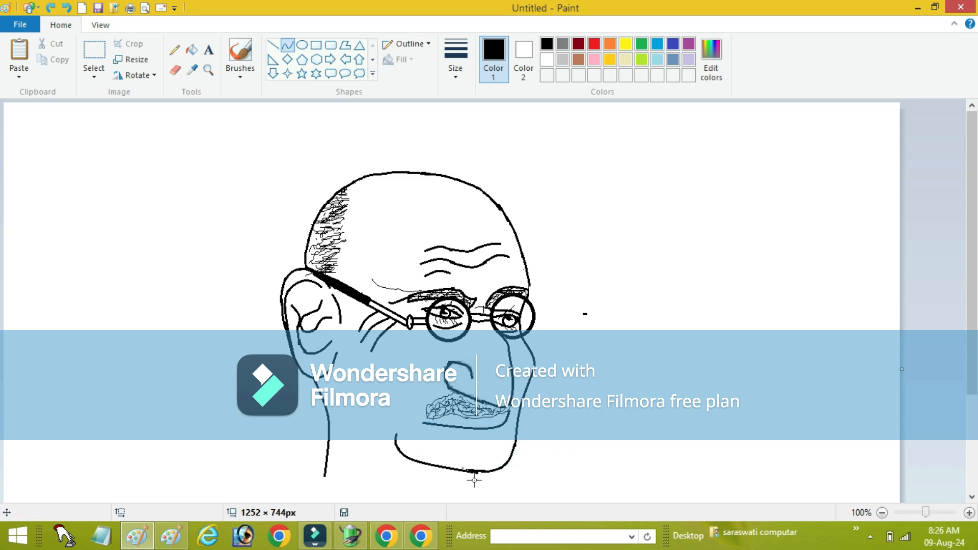
{"action": "mouse_move", "coordinate": [420, 434]}
{"action": "left_mouse_down"}
{"action": "mouse_move", "coordinate": [507, 422]}
{"action": "mouse_move", "coordinate": [498, 446]}
{"action": "mouse_move", "coordinate": [505, 437]}
{"action": "mouse_move", "coordinate": [426, 433]}
{"action": "left_mouse_up"}
{"action": "left_click", "coordinate": [175, 71]}
{"action": "left_click", "coordinate": [287, 45]}
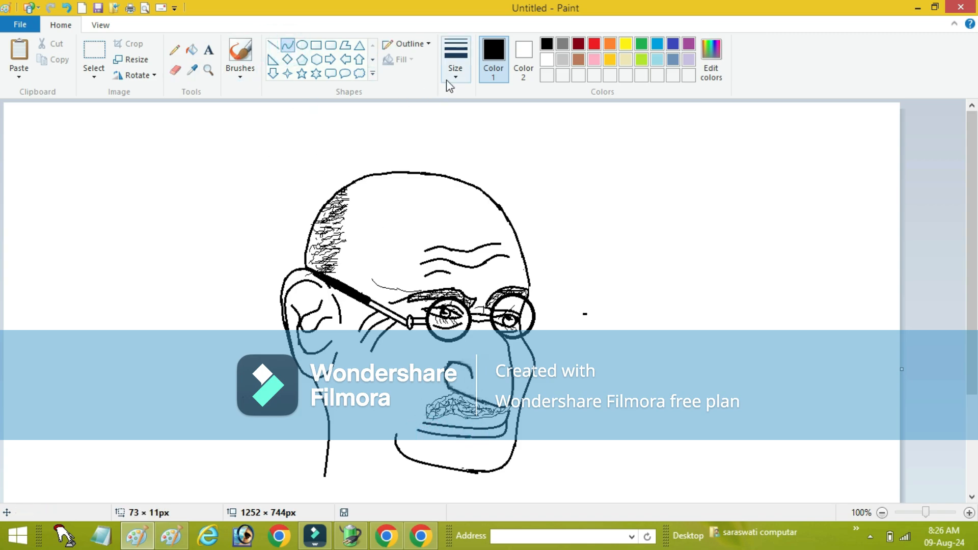
- Add an inner lip curve between the moustache and the mouth line, with its final section about 51 by 14 px
{"action": "mouse_move", "coordinate": [430, 423]}
{"action": "left_mouse_down"}
{"action": "mouse_move", "coordinate": [508, 412]}
{"action": "mouse_move", "coordinate": [482, 424]}
{"action": "left_mouse_up"}
{"action": "left_click", "coordinate": [289, 46]}
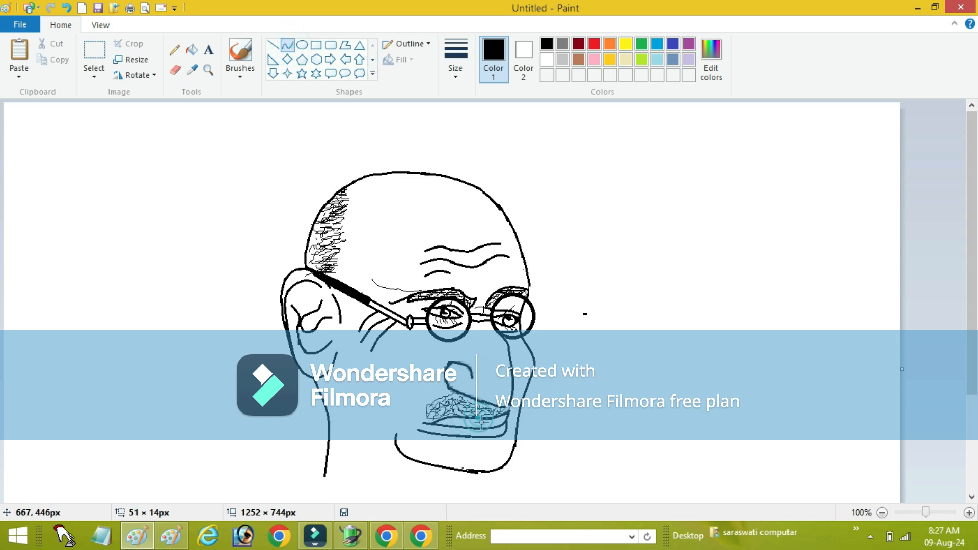
{"action": "left_click", "coordinate": [482, 414]}
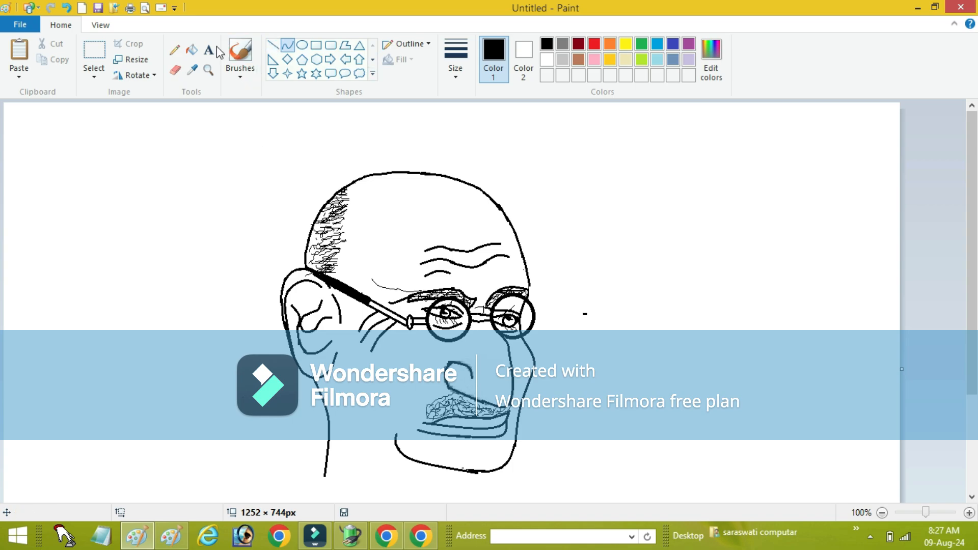
- Erase stray strokes at the moustache's lower near edge and redraw that edge with short curves
{"action": "left_click", "coordinate": [174, 50]}
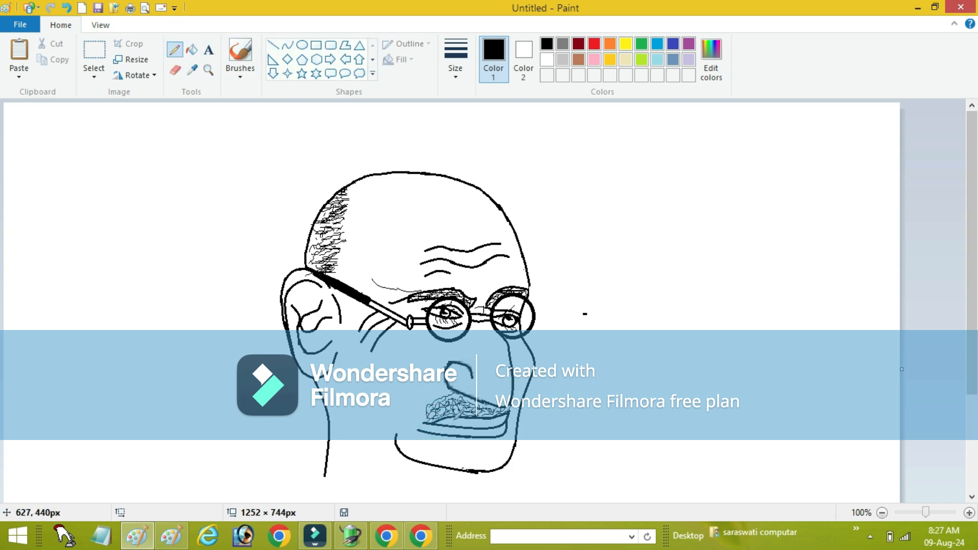
{"action": "left_click", "coordinate": [174, 69]}
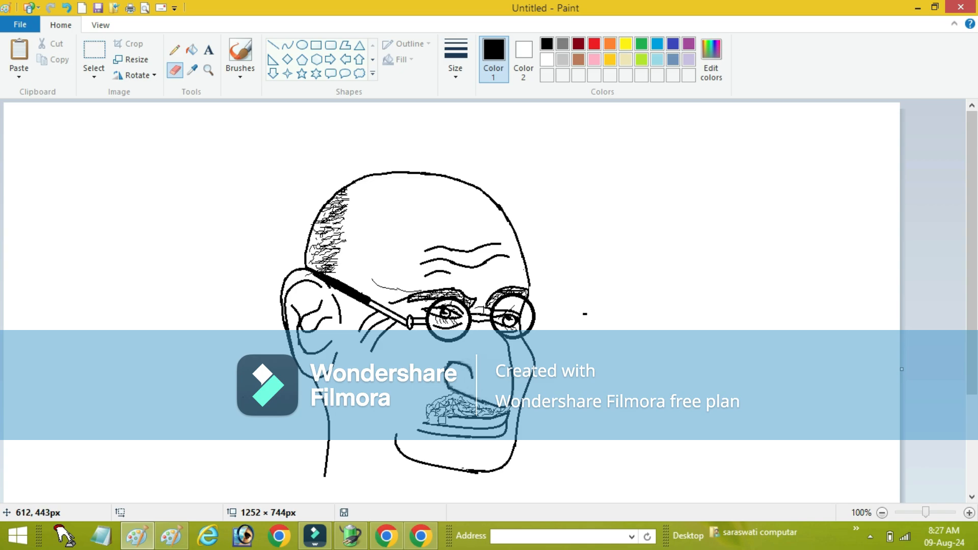
{"action": "left_click", "coordinate": [175, 49]}
{"action": "left_click", "coordinate": [288, 45]}
{"action": "left_click_drag", "start_coordinate": [436, 423], "coordinate": [459, 415]}
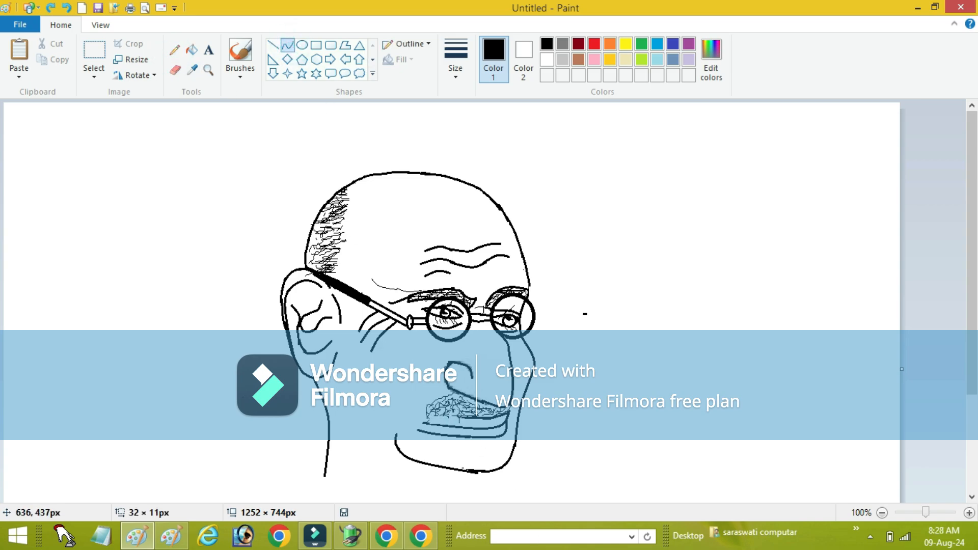
{"action": "left_click", "coordinate": [174, 70]}
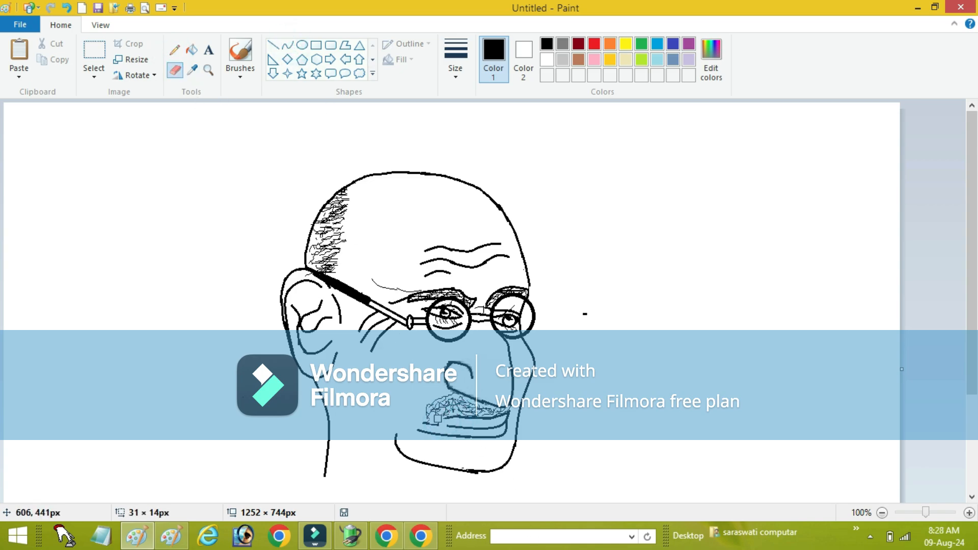
{"action": "left_click", "coordinate": [288, 44]}
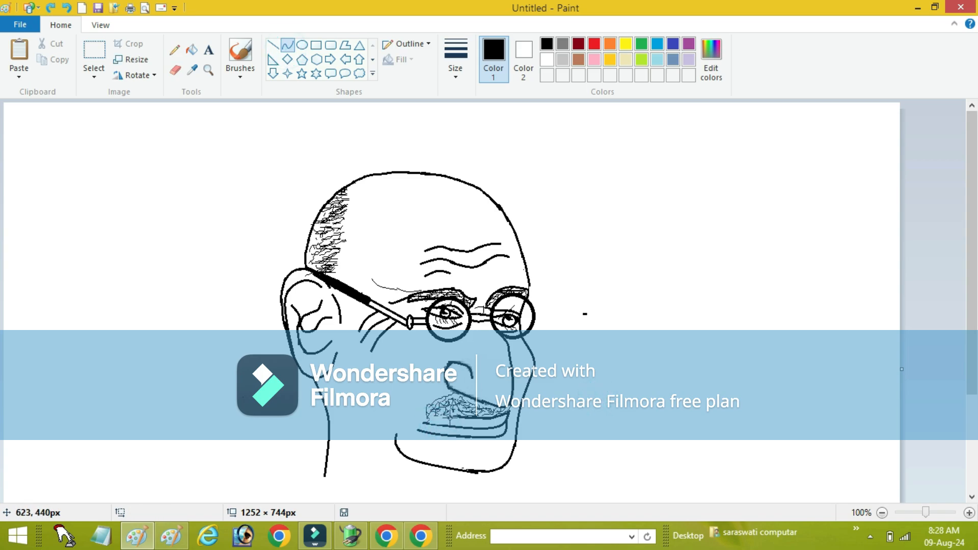
{"action": "left_click_drag", "start_coordinate": [449, 416], "coordinate": [423, 429]}
- Clean up the moustache's near corner with the eraser and retrace its lower edge with a curve about 39 by 7 px
{"action": "left_click", "coordinate": [174, 70]}
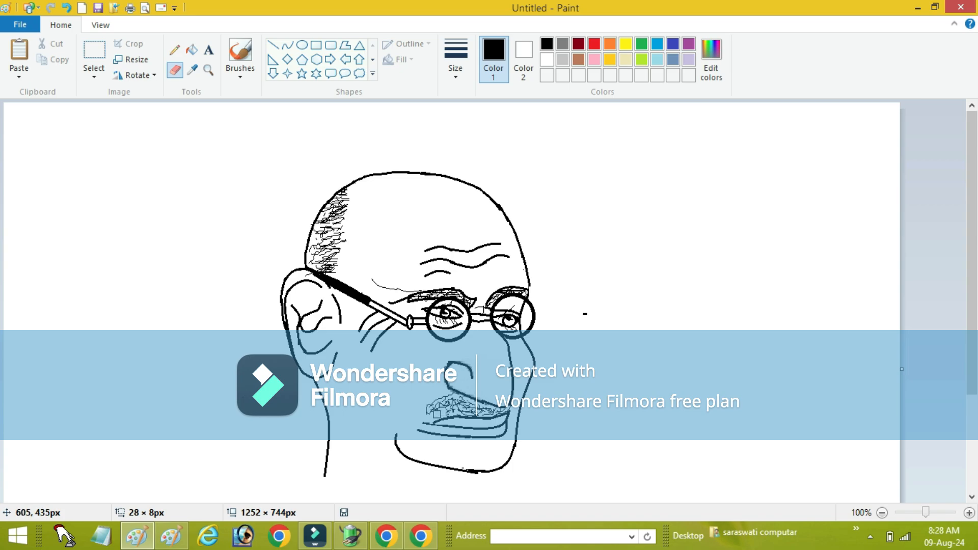
{"action": "left_click", "coordinate": [173, 53]}
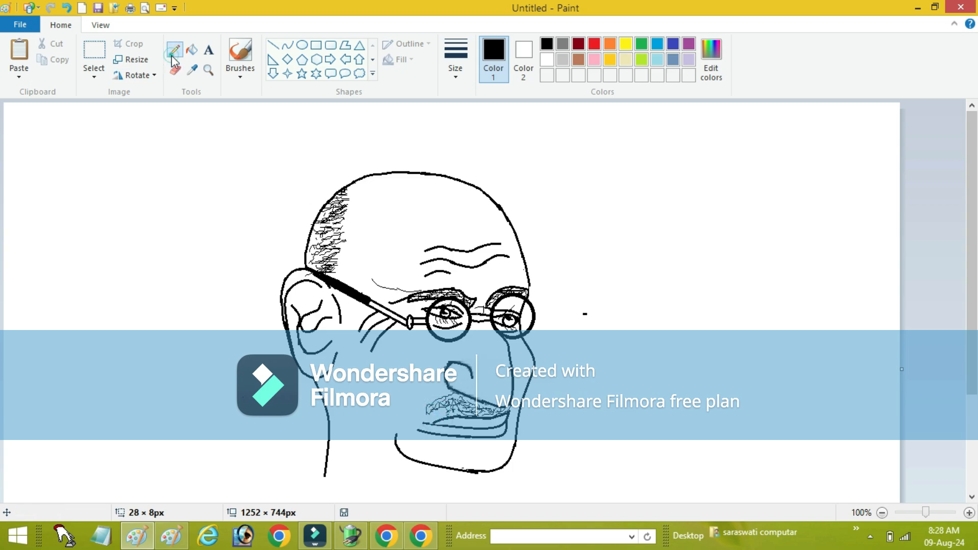
{"action": "left_click", "coordinate": [287, 45]}
{"action": "left_click", "coordinate": [454, 58]}
{"action": "left_click", "coordinate": [464, 106]}
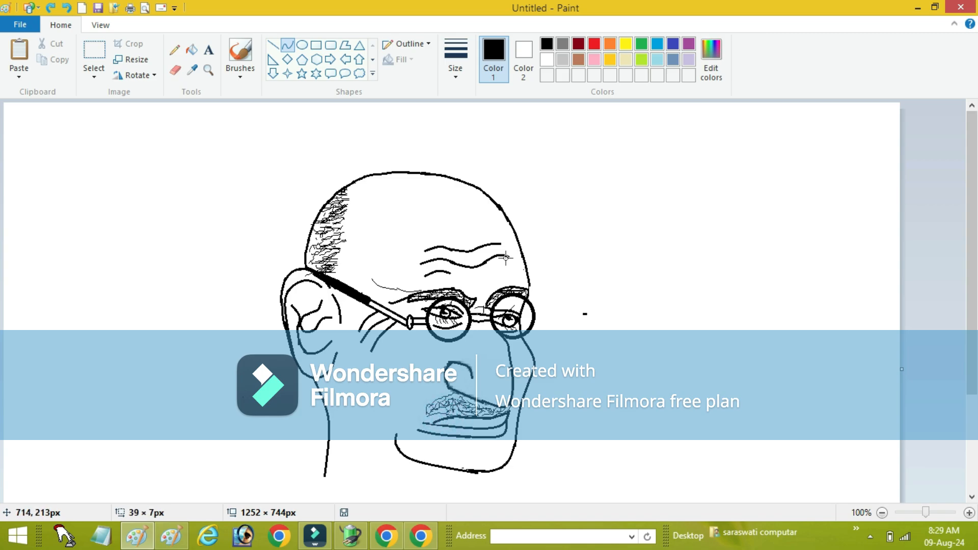
- Darken the moustache's near lower corner with extra pencil hatching, undoing the misplaced short curve
{"action": "left_click", "coordinate": [174, 50]}
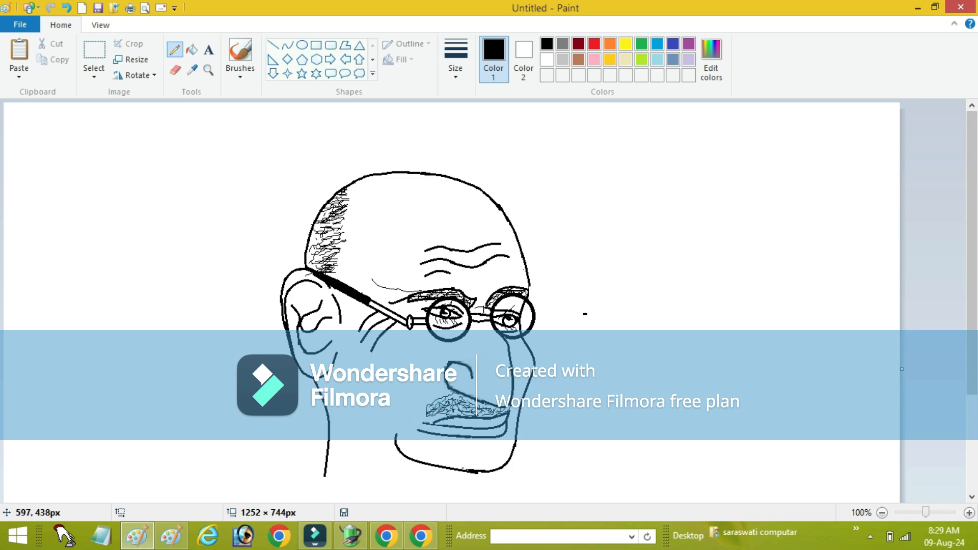
{"action": "left_click", "coordinate": [287, 45]}
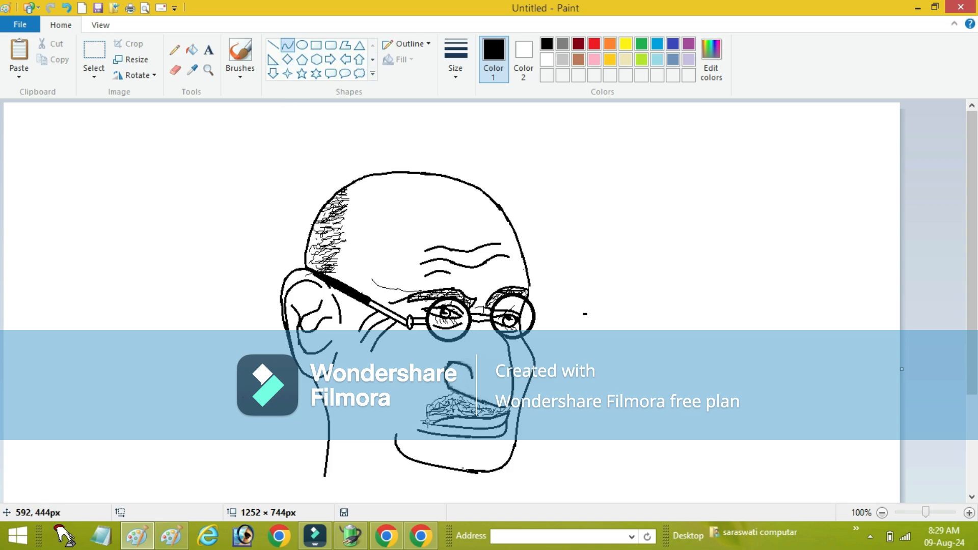
{"action": "left_click_drag", "start_coordinate": [427, 420], "coordinate": [448, 415]}
{"action": "key", "text": "ctrl+z"}
{"action": "left_click", "coordinate": [175, 49]}
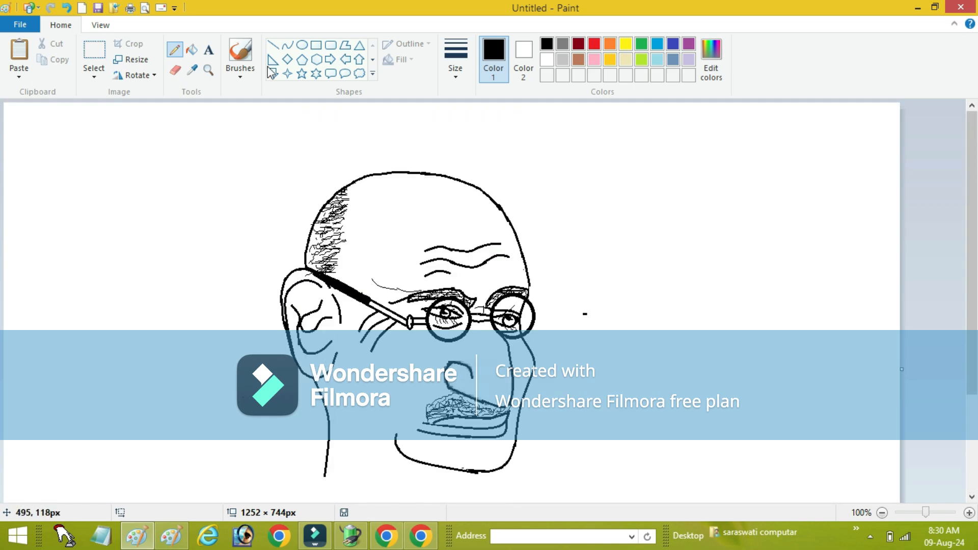
- Select the whole head with a rectangle about 495 by 503 px and move it upward on the canvas
{"action": "left_click", "coordinate": [94, 74]}
{"action": "left_click", "coordinate": [136, 113]}
{"action": "mouse_move", "coordinate": [212, 138]}
{"action": "left_mouse_down"}
{"action": "mouse_move", "coordinate": [591, 414]}
{"action": "mouse_move", "coordinate": [567, 498]}
{"action": "left_mouse_up"}
{"action": "mouse_move", "coordinate": [460, 334]}
{"action": "left_mouse_down"}
{"action": "mouse_move", "coordinate": [440, 294]}
{"action": "mouse_move", "coordinate": [455, 268]}
{"action": "left_mouse_up"}
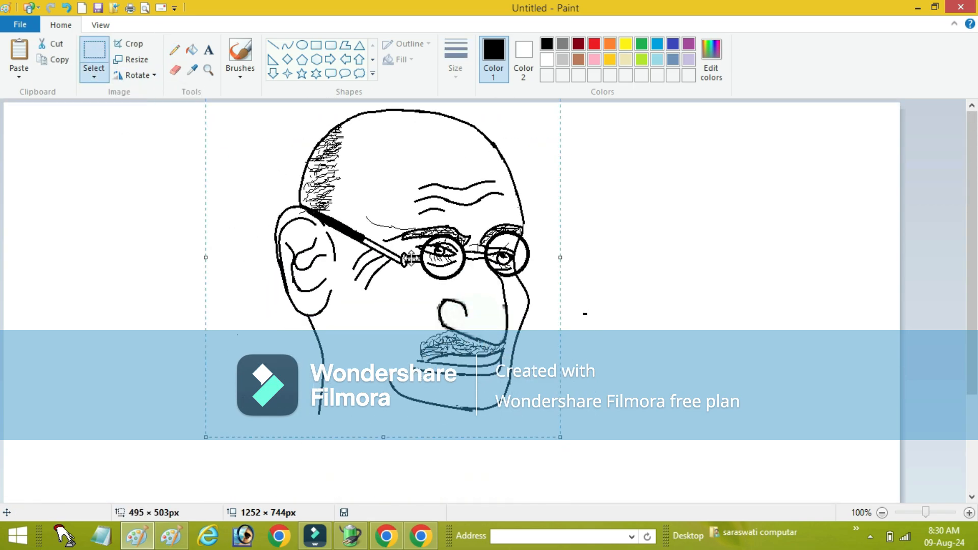
{"action": "left_click", "coordinate": [196, 153]}
- Draw the garment's front edge as joined curves from the neck's base down the chest, the last about 28 by 84 px
{"action": "scroll", "coordinate": [244, 146], "scroll_direction": "down", "scroll_amount": 3}
{"action": "left_click", "coordinate": [287, 47]}
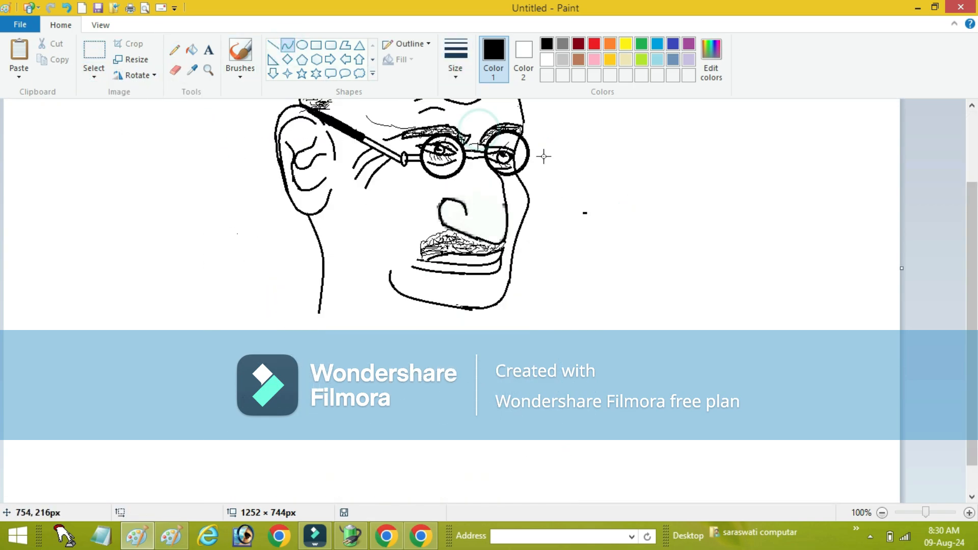
{"action": "left_click_drag", "start_coordinate": [318, 311], "coordinate": [398, 423]}
{"action": "left_click", "coordinate": [339, 327]}
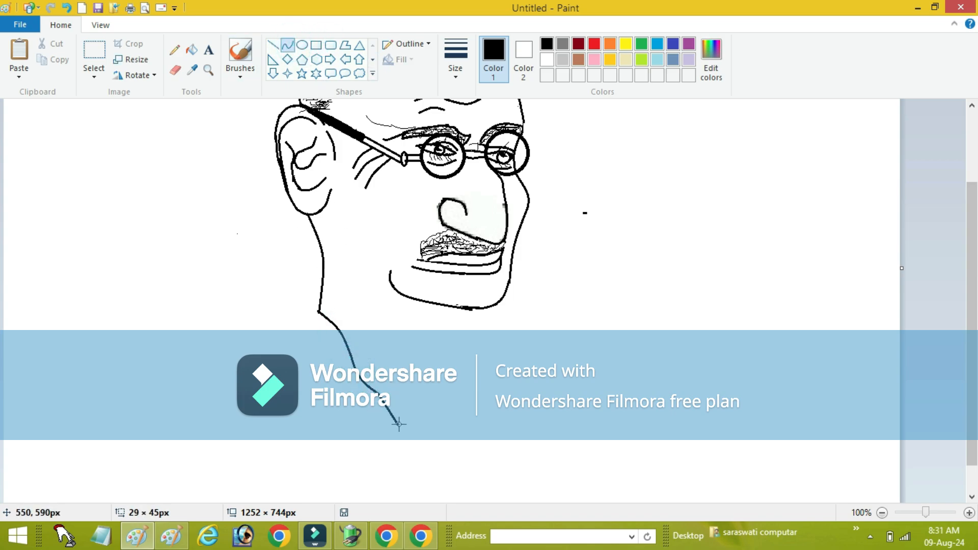
{"action": "key", "text": "ctrl+z"}
{"action": "left_click_drag", "start_coordinate": [378, 391], "coordinate": [410, 442]}
{"action": "mouse_move", "coordinate": [412, 440]}
{"action": "left_mouse_down"}
{"action": "mouse_move", "coordinate": [408, 432]}
{"action": "mouse_move", "coordinate": [429, 499]}
{"action": "left_mouse_up"}
{"action": "left_click", "coordinate": [301, 58]}
{"action": "left_click", "coordinate": [288, 46]}
{"action": "left_click", "coordinate": [414, 448]}
{"action": "left_click", "coordinate": [325, 43]}
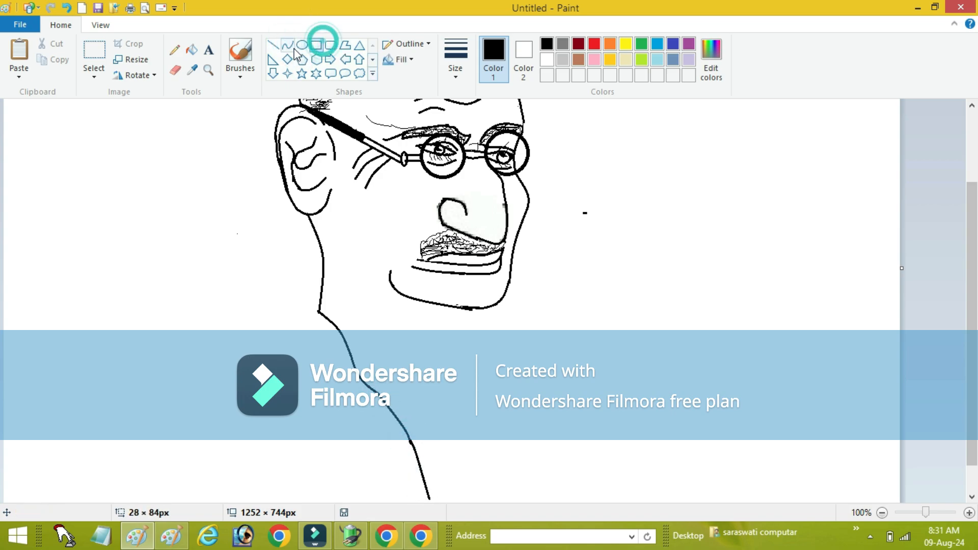
- Draw the near shoulder and arm outline as a curve about 211 by 298 px sloping down from the neck's base
{"action": "left_click", "coordinate": [289, 46]}
{"action": "mouse_move", "coordinate": [320, 308]}
{"action": "left_mouse_down"}
{"action": "mouse_move", "coordinate": [241, 384]}
{"action": "mouse_move", "coordinate": [264, 325]}
{"action": "mouse_move", "coordinate": [277, 332]}
{"action": "left_mouse_up"}
{"action": "key", "text": "ctrl+z"}
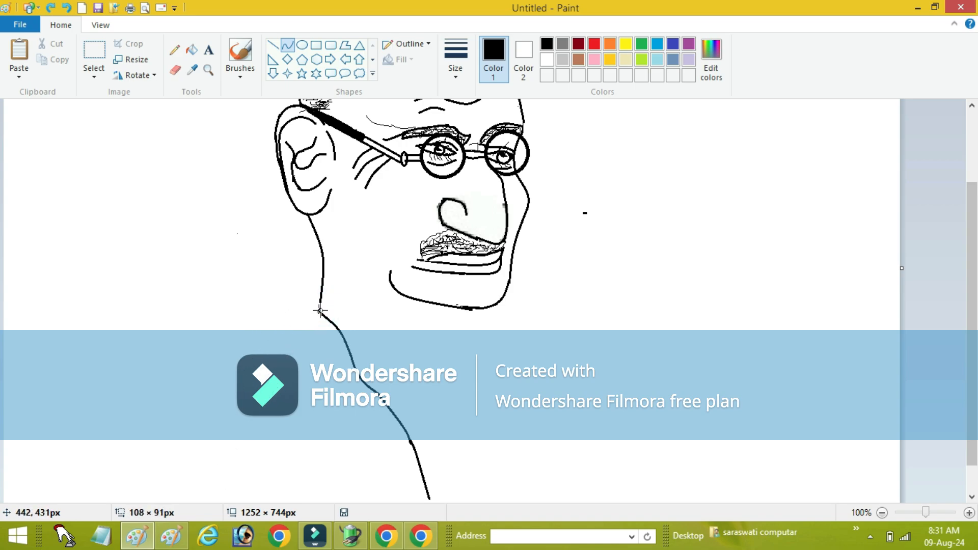
{"action": "mouse_move", "coordinate": [319, 306]}
{"action": "left_mouse_down"}
{"action": "mouse_move", "coordinate": [254, 338]}
{"action": "mouse_move", "coordinate": [161, 514]}
{"action": "mouse_move", "coordinate": [168, 519]}
{"action": "left_mouse_up"}
{"action": "mouse_move", "coordinate": [227, 423]}
{"action": "left_mouse_down"}
{"action": "mouse_move", "coordinate": [208, 402]}
{"action": "mouse_move", "coordinate": [249, 356]}
{"action": "mouse_move", "coordinate": [204, 386]}
{"action": "mouse_move", "coordinate": [214, 364]}
{"action": "mouse_move", "coordinate": [235, 363]}
{"action": "left_mouse_up"}
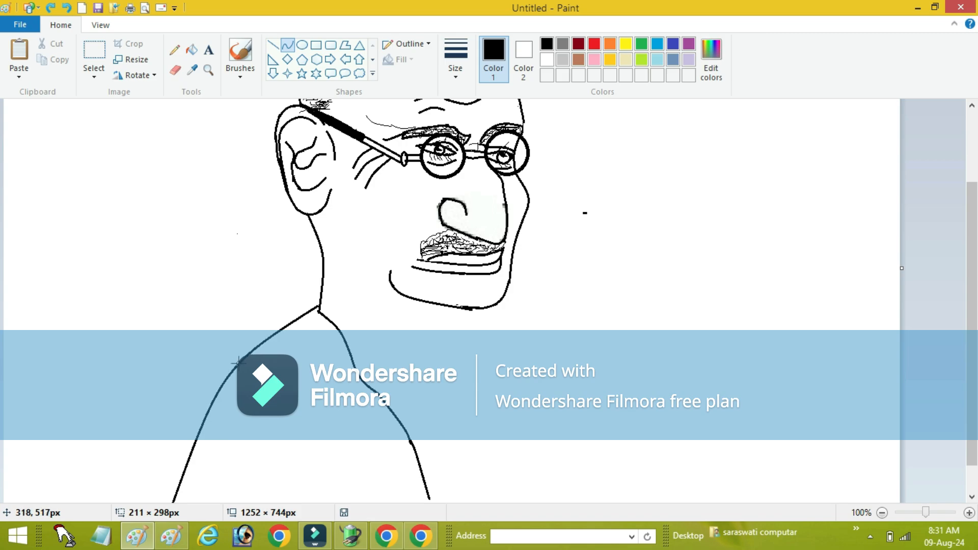
- Draw a curved cloth fold below the neck's base, running down and across to the garment's front edge
{"action": "scroll", "coordinate": [240, 179], "scroll_direction": "down", "scroll_amount": 1}
{"action": "left_click", "coordinate": [288, 44]}
{"action": "mouse_move", "coordinate": [316, 271]}
{"action": "left_mouse_down"}
{"action": "mouse_move", "coordinate": [327, 320]}
{"action": "mouse_move", "coordinate": [309, 333]}
{"action": "mouse_move", "coordinate": [379, 364]}
{"action": "mouse_move", "coordinate": [365, 350]}
{"action": "mouse_move", "coordinate": [327, 353]}
{"action": "left_mouse_up"}
{"action": "left_click", "coordinate": [286, 44]}
{"action": "key", "text": "ctrl+z"}
- Draw a second cloth fold on the chest as a bent curve about 53 by 80 px inside the shoulder line
{"action": "left_click", "coordinate": [289, 46]}
{"action": "mouse_move", "coordinate": [270, 331]}
{"action": "left_mouse_down"}
{"action": "mouse_move", "coordinate": [308, 388]}
{"action": "mouse_move", "coordinate": [300, 351]}
{"action": "left_mouse_up"}
{"action": "left_click", "coordinate": [298, 48]}
{"action": "left_click", "coordinate": [291, 48]}
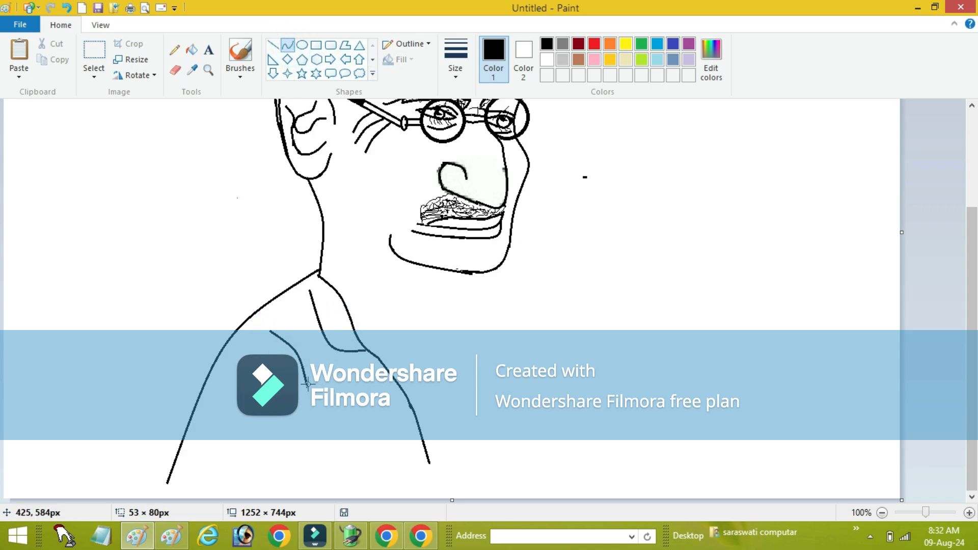
{"action": "left_click", "coordinate": [273, 44]}
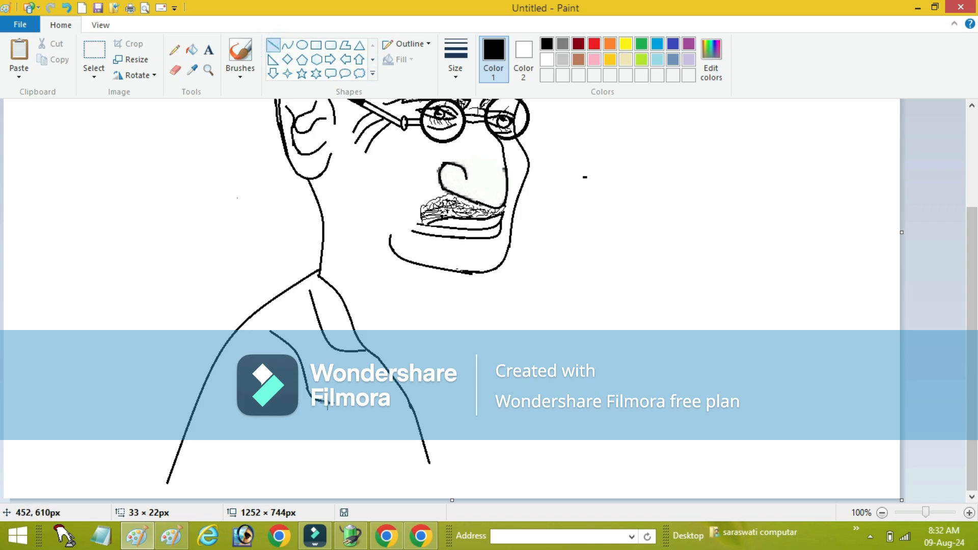
{"action": "left_click_drag", "start_coordinate": [332, 405], "coordinate": [372, 411]}
{"action": "key", "text": "ctrl+z"}
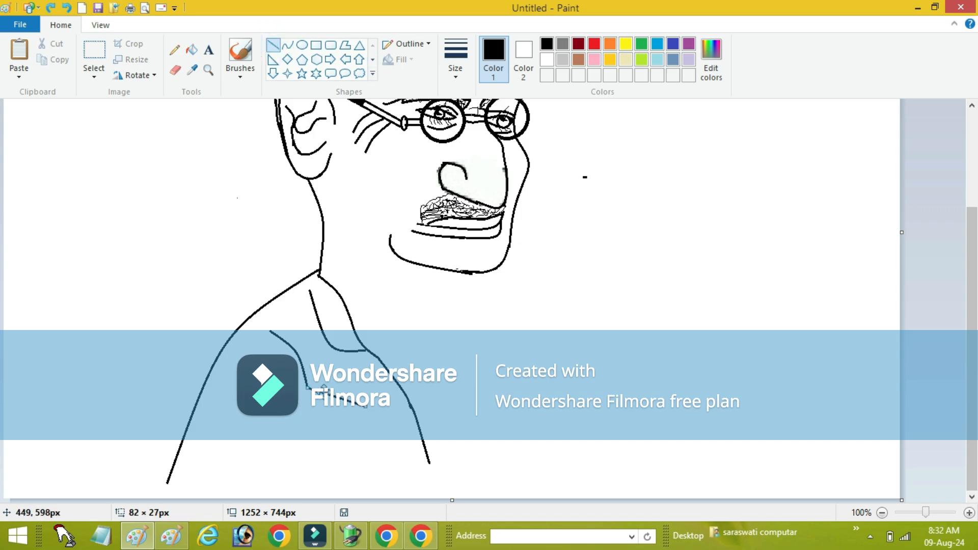
- Extend the chest fold toward the garment's front edge with a slightly bent curve about 111 by 35 px
{"action": "left_click", "coordinate": [288, 46]}
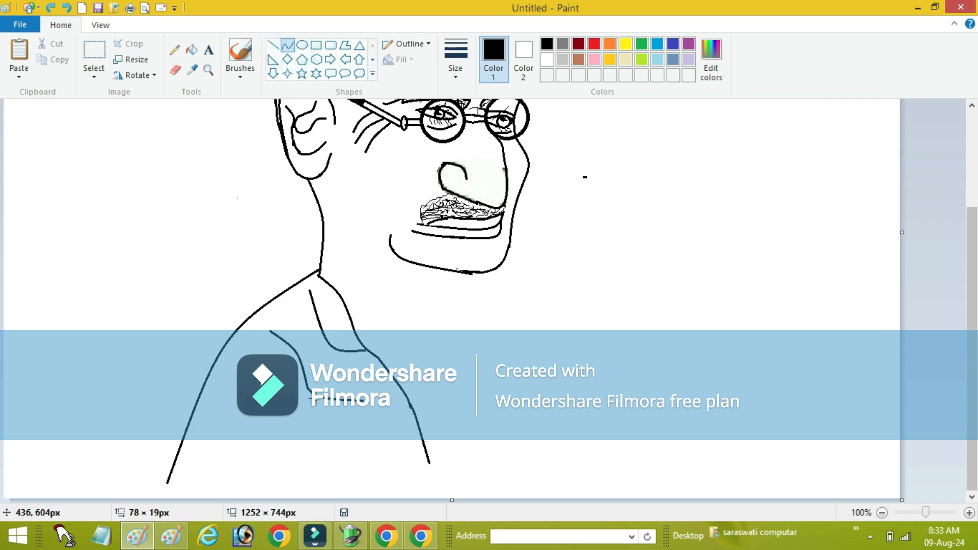
{"action": "left_click_drag", "start_coordinate": [307, 387], "coordinate": [389, 412]}
{"action": "left_click", "coordinate": [323, 396]}
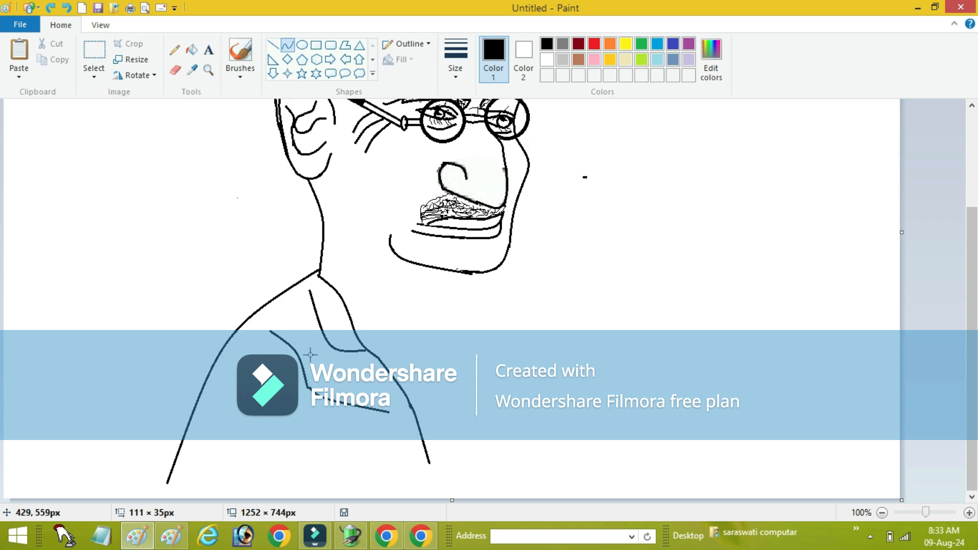
- Draw two long curved folds from the near arm outline down across the chest and a curved drape line sweeping outward from it
{"action": "left_click", "coordinate": [313, 47]}
{"action": "left_click", "coordinate": [287, 49]}
{"action": "mouse_move", "coordinate": [229, 337]}
{"action": "left_mouse_down"}
{"action": "mouse_move", "coordinate": [284, 420]}
{"action": "mouse_move", "coordinate": [355, 493]}
{"action": "left_mouse_up"}
{"action": "left_click", "coordinate": [287, 46]}
{"action": "mouse_move", "coordinate": [213, 385]}
{"action": "left_mouse_down"}
{"action": "mouse_move", "coordinate": [228, 447]}
{"action": "mouse_move", "coordinate": [272, 463]}
{"action": "mouse_move", "coordinate": [229, 451]}
{"action": "mouse_move", "coordinate": [281, 479]}
{"action": "mouse_move", "coordinate": [291, 496]}
{"action": "left_mouse_up"}
{"action": "left_click", "coordinate": [285, 46]}
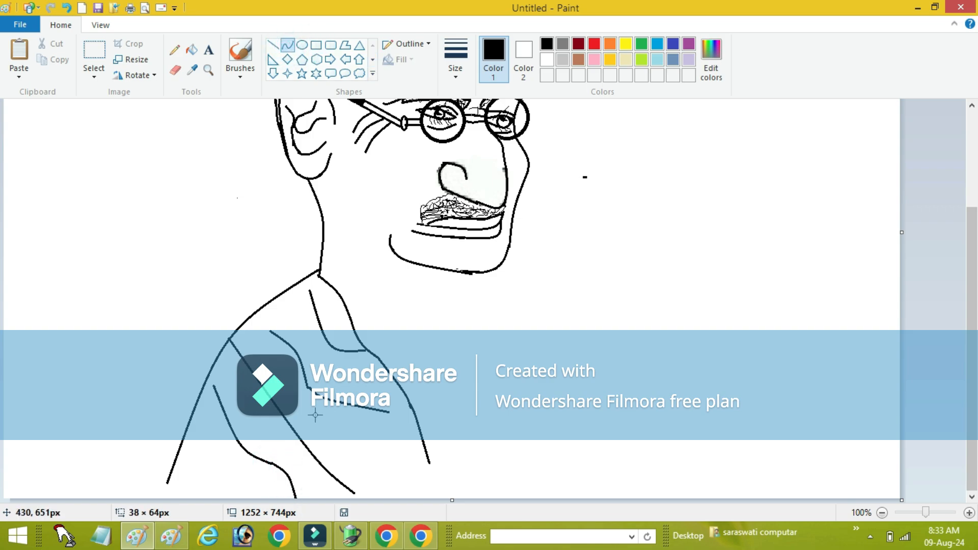
{"action": "left_click_drag", "start_coordinate": [195, 403], "coordinate": [52, 487]}
{"action": "left_click_drag", "start_coordinate": [89, 466], "coordinate": [101, 441]}
- Draw the back shoulder line as joined curves running outward from the neck, the last section about 116 by 16 px
{"action": "left_click", "coordinate": [284, 47]}
{"action": "left_click_drag", "start_coordinate": [322, 243], "coordinate": [171, 268]}
{"action": "left_click", "coordinate": [286, 45]}
{"action": "left_click_drag", "start_coordinate": [183, 268], "coordinate": [183, 270]}
{"action": "key", "text": "ctrl+z"}
{"action": "left_click_drag", "start_coordinate": [239, 261], "coordinate": [176, 271]}
{"action": "left_click", "coordinate": [285, 46]}
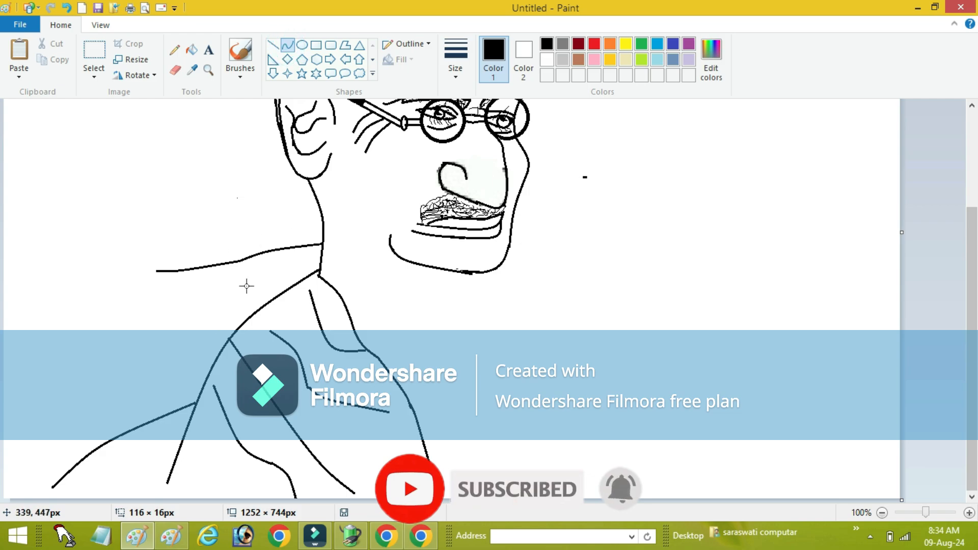
- Draw the outer back line from the shoulder line downward with joined curves about 123 by 115 px and 76 by 79 px
{"action": "mouse_move", "coordinate": [246, 261]}
{"action": "left_mouse_down"}
{"action": "mouse_move", "coordinate": [163, 339]}
{"action": "mouse_move", "coordinate": [204, 305]}
{"action": "mouse_move", "coordinate": [207, 268]}
{"action": "left_mouse_up"}
{"action": "left_click", "coordinate": [287, 46]}
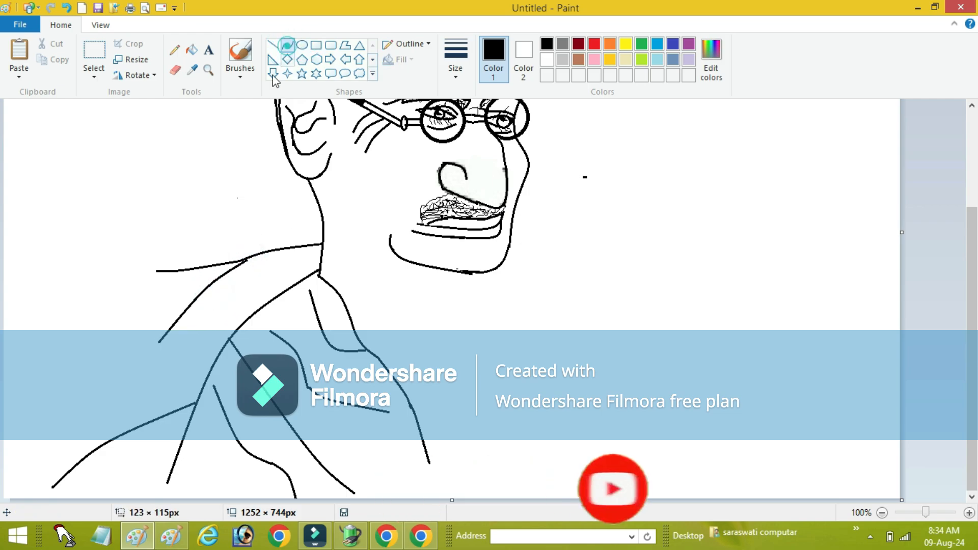
{"action": "left_click_drag", "start_coordinate": [159, 340], "coordinate": [106, 395]}
- Draw the far shoulder line as joined curves descending from the chin's far corner, the last about 69 by 68 px
{"action": "scroll", "coordinate": [106, 395], "scroll_direction": "up", "scroll_amount": 3}
{"action": "left_click", "coordinate": [100, 25]}
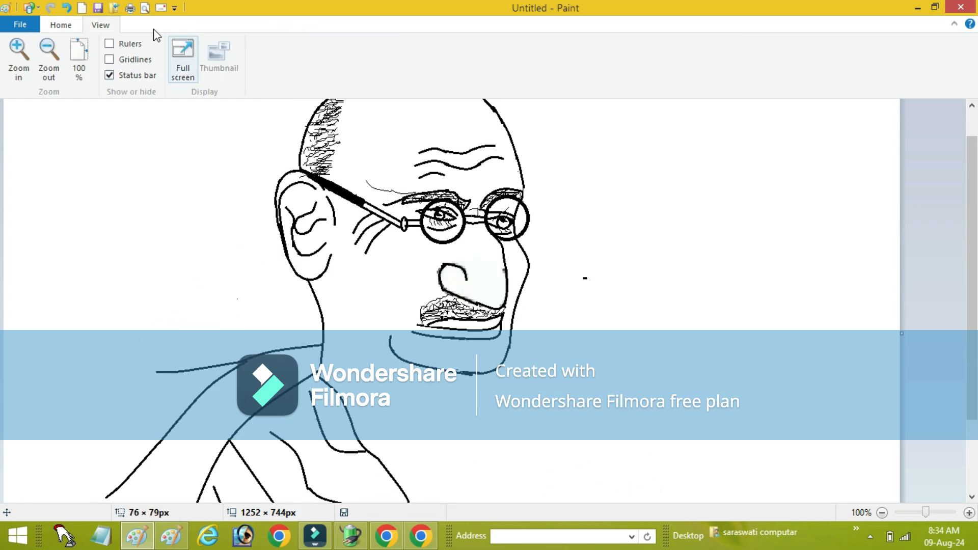
{"action": "left_click", "coordinate": [60, 25]}
{"action": "scroll", "coordinate": [566, 348], "scroll_direction": "down", "scroll_amount": 3}
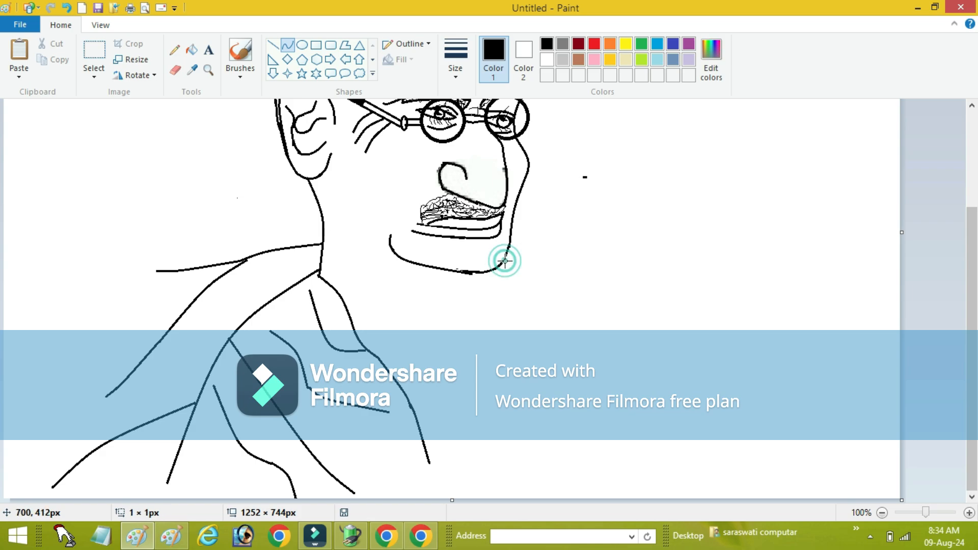
{"action": "mouse_move", "coordinate": [506, 260]}
{"action": "left_mouse_down"}
{"action": "mouse_move", "coordinate": [585, 364]}
{"action": "mouse_move", "coordinate": [575, 361]}
{"action": "left_mouse_up"}
{"action": "left_click", "coordinate": [524, 280]}
{"action": "left_click", "coordinate": [288, 47]}
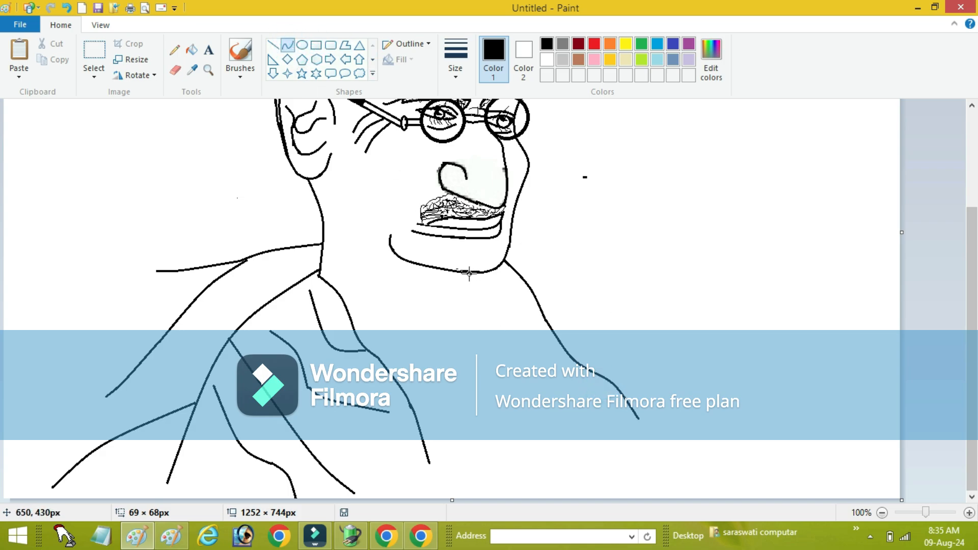
- Draw a curved fold about 58 by 103 px running down from beneath the chin onto the chest
{"action": "left_click_drag", "start_coordinate": [517, 350], "coordinate": [510, 347]}
{"action": "left_click_drag", "start_coordinate": [495, 317], "coordinate": [505, 322]}
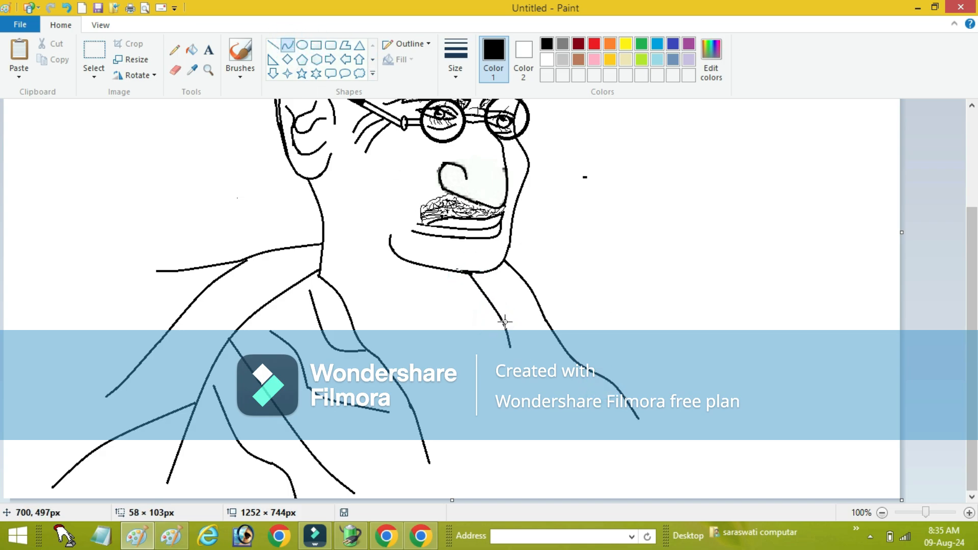
{"action": "left_click", "coordinate": [321, 51]}
{"action": "left_click", "coordinate": [284, 55]}
{"action": "left_click_drag", "start_coordinate": [493, 271], "coordinate": [520, 303]}
{"action": "key", "text": "ctrl+z"}
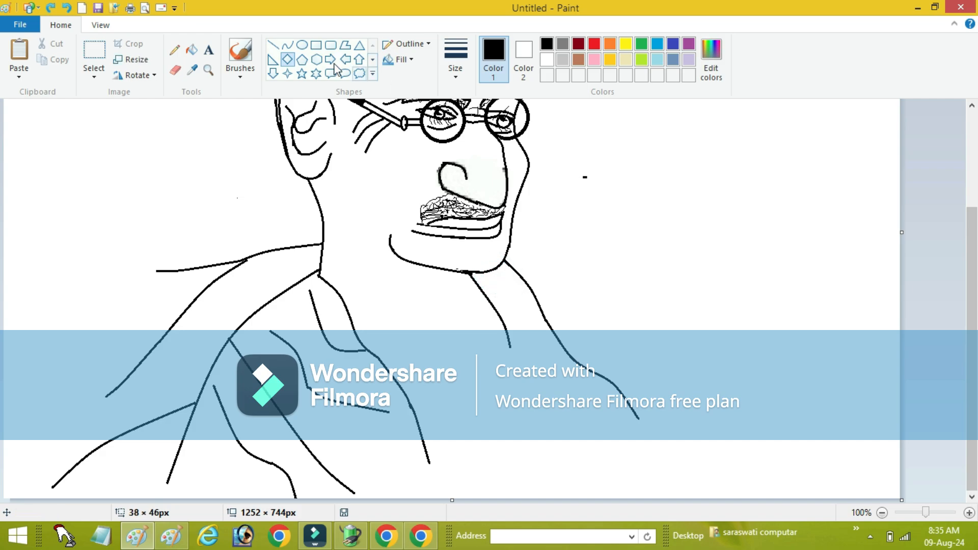
- Draw a second curved fold descending from the chin with a short curve at its lower end, and erase the excess
{"action": "left_click", "coordinate": [293, 42]}
{"action": "left_click_drag", "start_coordinate": [491, 270], "coordinate": [523, 319]}
{"action": "left_click_drag", "start_coordinate": [506, 293], "coordinate": [524, 334]}
{"action": "left_click", "coordinate": [293, 50]}
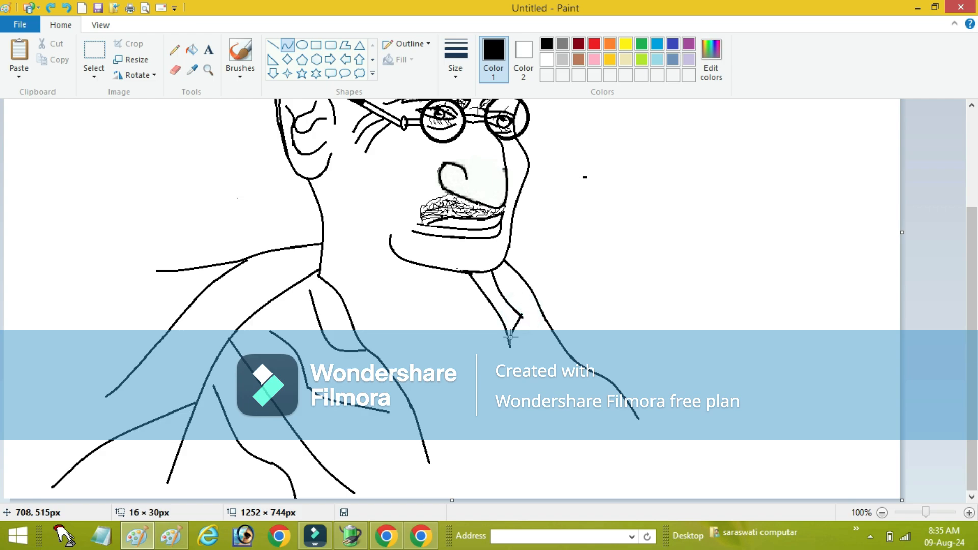
{"action": "left_click_drag", "start_coordinate": [522, 315], "coordinate": [527, 329]}
{"action": "left_click", "coordinate": [177, 77]}
{"action": "left_click", "coordinate": [519, 340]}
- Extend the second chin fold downward with a curve, erase its lower part and redraw that end as a curve about 26 by 46 px
{"action": "left_click", "coordinate": [287, 46]}
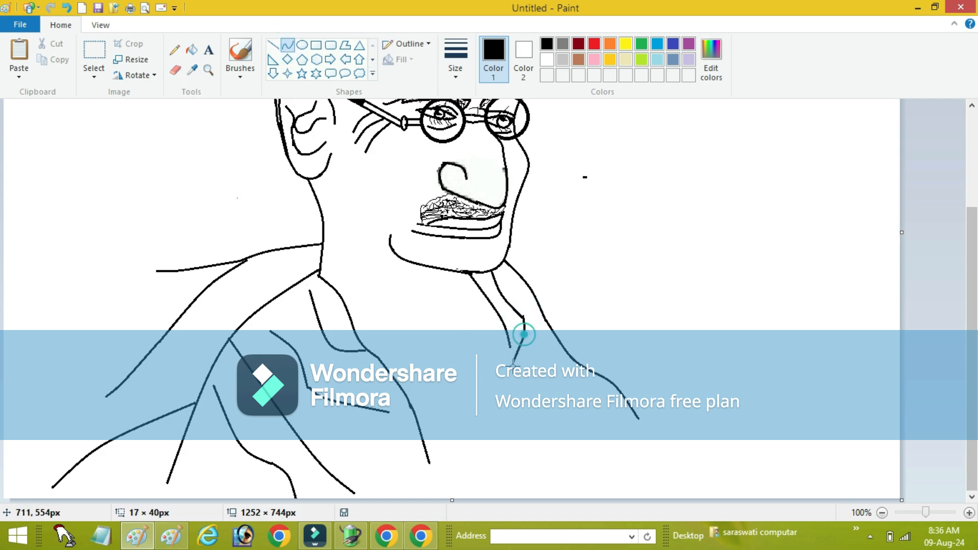
{"action": "mouse_move", "coordinate": [523, 380]}
{"action": "left_mouse_down"}
{"action": "mouse_move", "coordinate": [511, 363]}
{"action": "mouse_move", "coordinate": [511, 376]}
{"action": "left_mouse_up"}
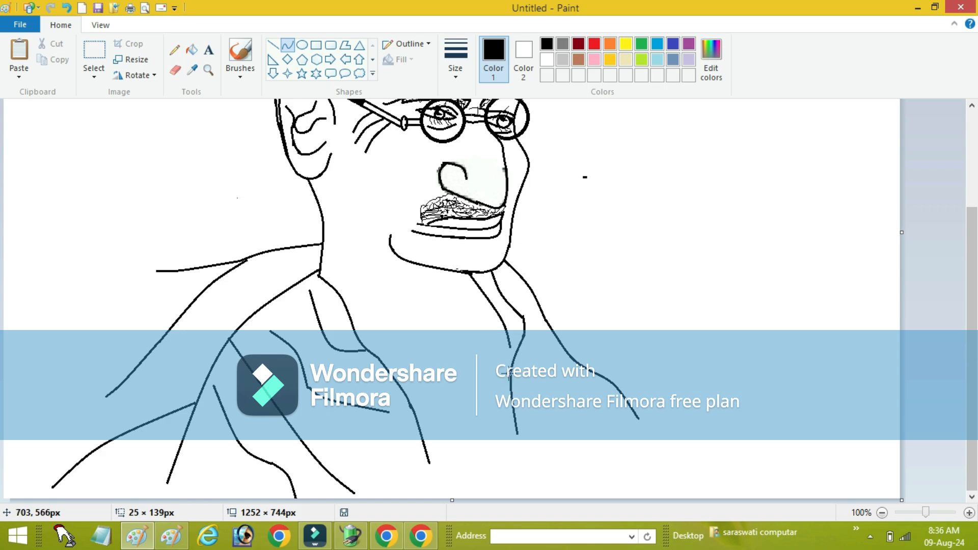
{"action": "left_click", "coordinate": [175, 71]}
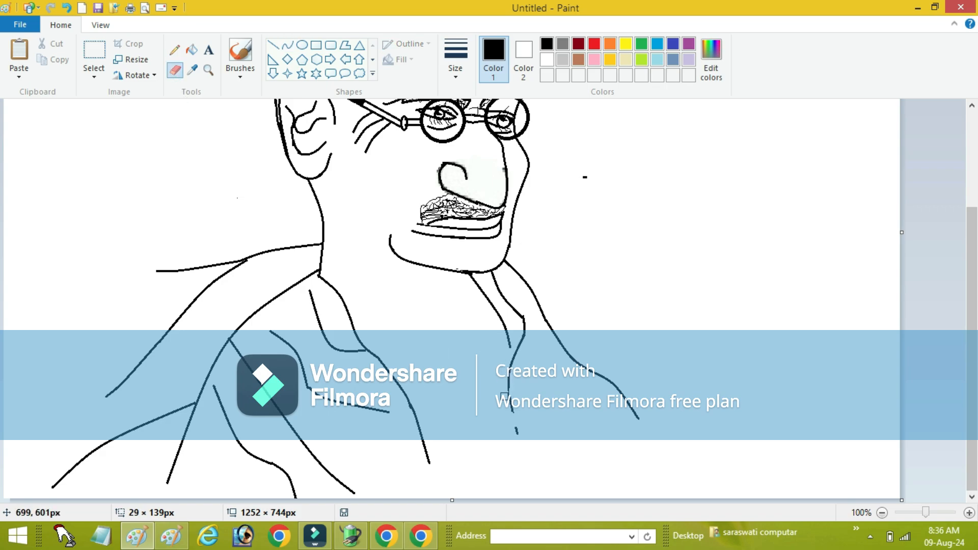
{"action": "left_click", "coordinate": [287, 46]}
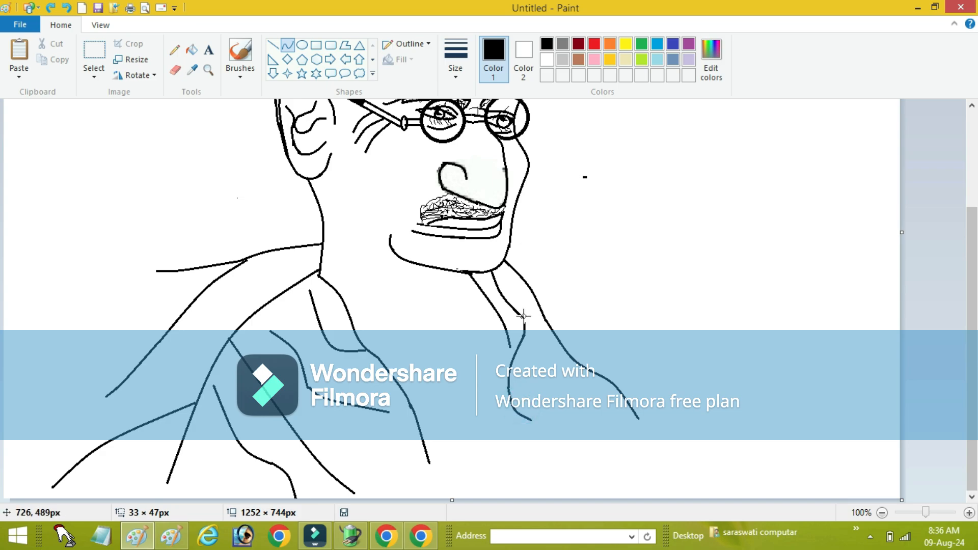
{"action": "left_click_drag", "start_coordinate": [530, 421], "coordinate": [509, 384]}
{"action": "left_click_drag", "start_coordinate": [508, 384], "coordinate": [514, 413]}
- Thicken the bend of the second fold with a curve about 5 by 19 px and join the first fold to it below
{"action": "left_click", "coordinate": [287, 45]}
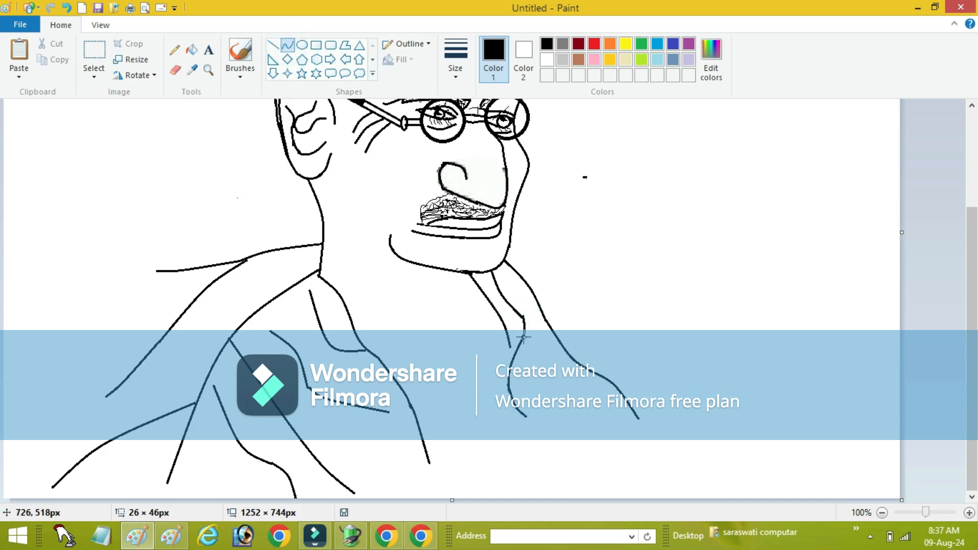
{"action": "left_click_drag", "start_coordinate": [519, 314], "coordinate": [522, 326]}
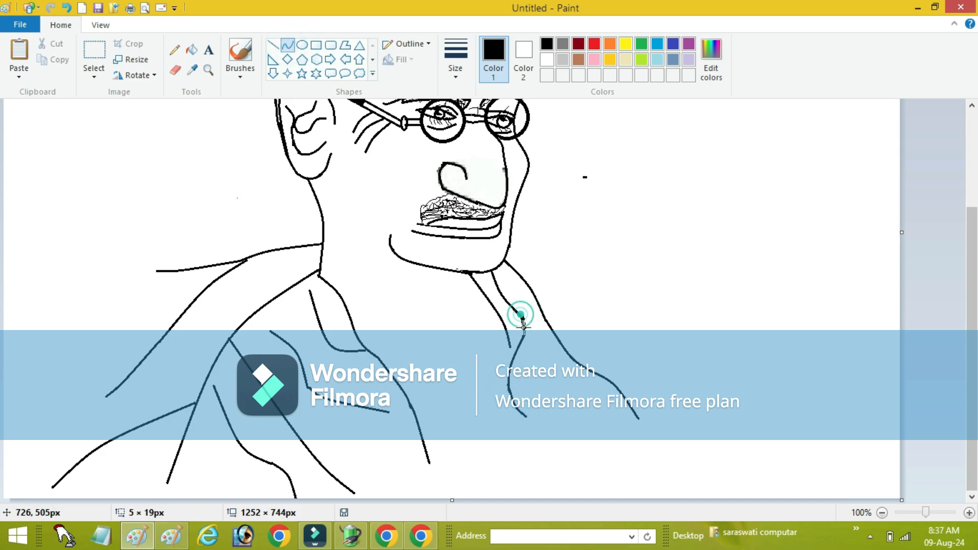
{"action": "left_click", "coordinate": [510, 360]}
- Draw three curved neck creases below the jaw, the first about 60 by 25 px and the last about 86 by 46 px
{"action": "left_click", "coordinate": [287, 46]}
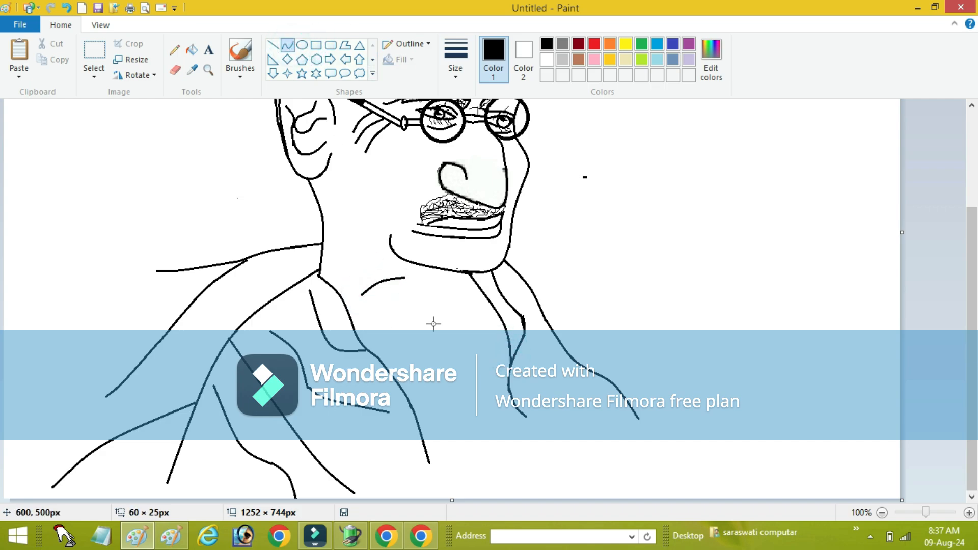
{"action": "left_click", "coordinate": [291, 42]}
{"action": "mouse_move", "coordinate": [412, 334]}
{"action": "left_mouse_down"}
{"action": "mouse_move", "coordinate": [446, 333]}
{"action": "mouse_move", "coordinate": [473, 302]}
{"action": "left_mouse_up"}
{"action": "left_click_drag", "start_coordinate": [444, 317], "coordinate": [450, 328]}
{"action": "left_click", "coordinate": [331, 44]}
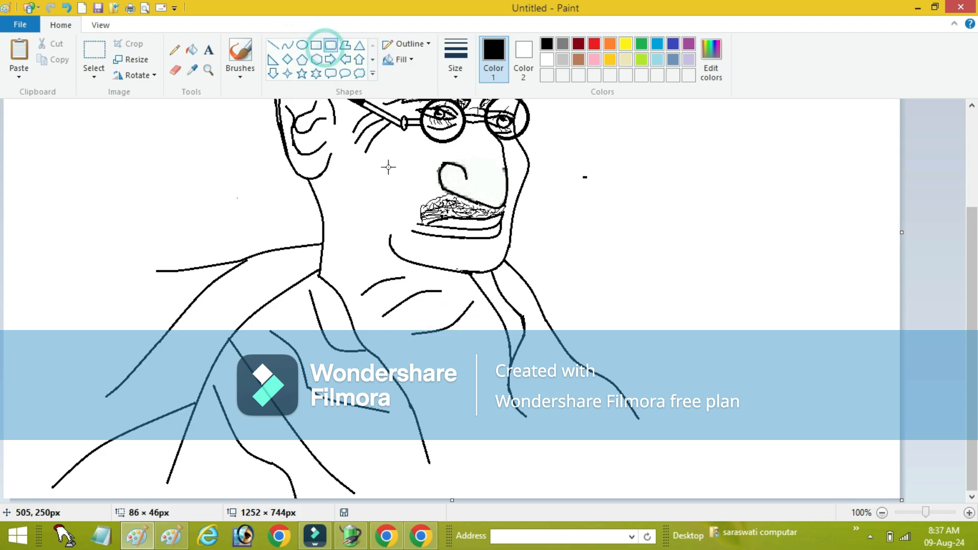
- Draw two curved garment folds inside the far shoulder line, the longer one about 70 by 143 px
{"action": "left_click", "coordinate": [287, 46]}
{"action": "mouse_move", "coordinate": [535, 326]}
{"action": "left_mouse_down"}
{"action": "mouse_move", "coordinate": [532, 365]}
{"action": "mouse_move", "coordinate": [519, 373]}
{"action": "mouse_move", "coordinate": [536, 449]}
{"action": "mouse_move", "coordinate": [517, 485]}
{"action": "left_mouse_up"}
{"action": "left_click_drag", "start_coordinate": [542, 437], "coordinate": [563, 427]}
- Draw a short curved jaw line about 31 by 37 px descending from below the earlobe
{"action": "scroll", "coordinate": [569, 358], "scroll_direction": "up", "scroll_amount": 3}
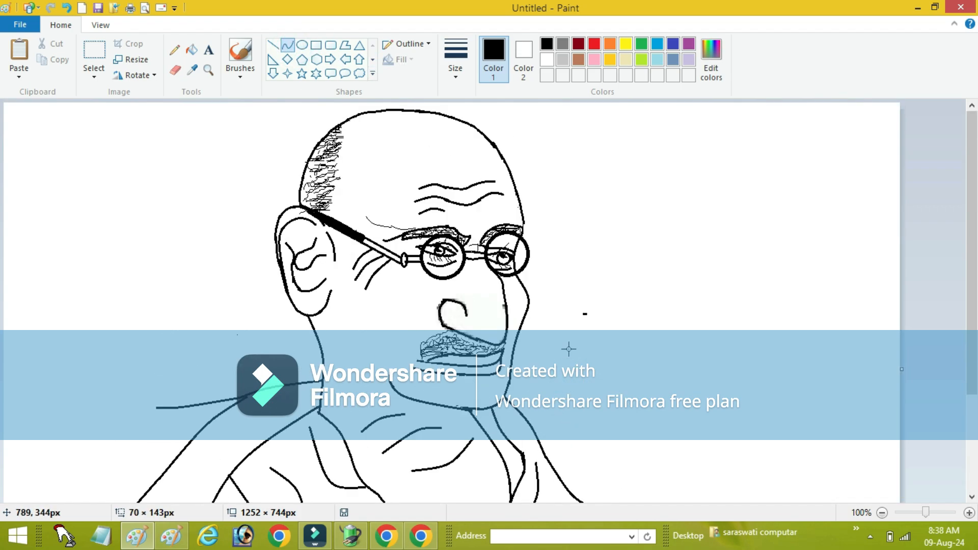
{"action": "scroll", "coordinate": [569, 349], "scroll_direction": "down", "scroll_amount": 3}
{"action": "scroll", "coordinate": [563, 350], "scroll_direction": "up", "scroll_amount": 3}
{"action": "left_click", "coordinate": [287, 45]}
{"action": "left_click_drag", "start_coordinate": [322, 314], "coordinate": [341, 297]}
{"action": "key", "text": "ctrl+z"}
{"action": "scroll", "coordinate": [357, 320], "scroll_direction": "down", "scroll_amount": 3}
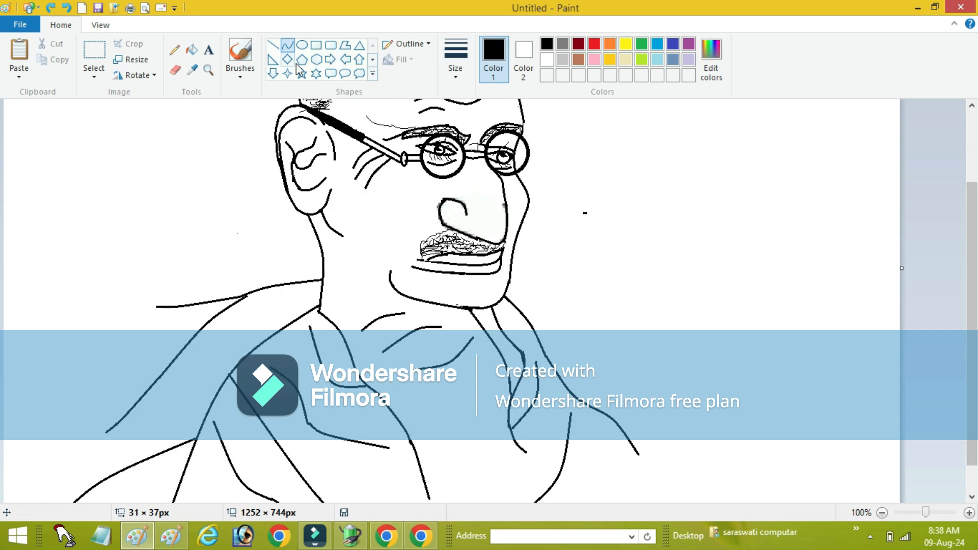
- Choose a thinner line width and draw fine curved creases on the chin below the lips, one about 44 by 11 px
{"action": "left_click", "coordinate": [290, 46]}
{"action": "left_click", "coordinate": [455, 59]}
{"action": "left_click", "coordinate": [469, 103]}
{"action": "left_click_drag", "start_coordinate": [446, 291], "coordinate": [476, 284]}
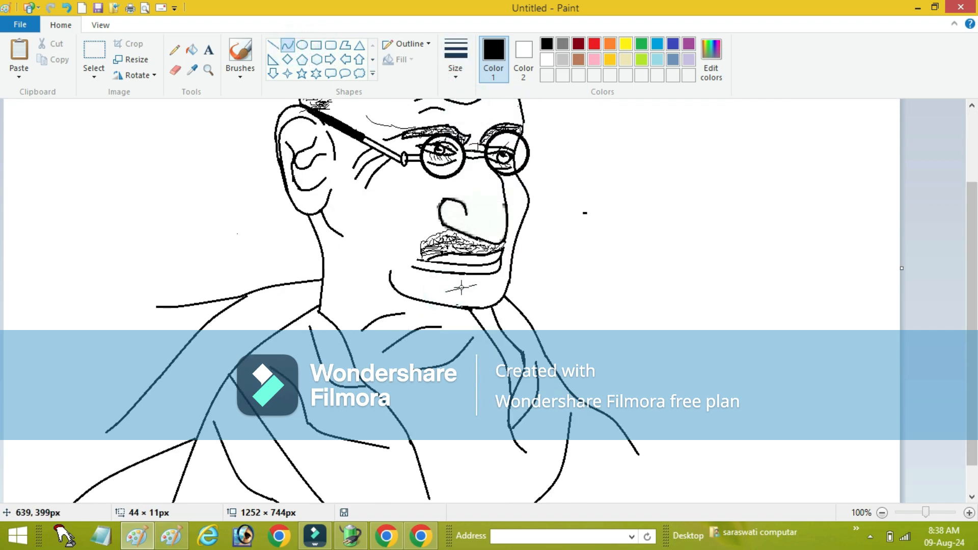
- Draw a curve about 17 by 41 px running down from the far corner of the mouth
{"action": "left_click", "coordinate": [289, 46]}
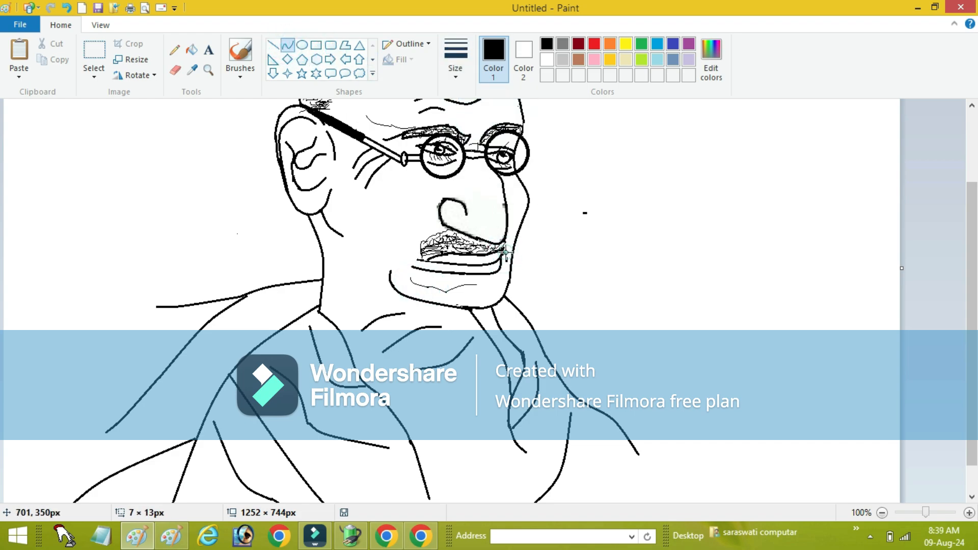
{"action": "left_click_drag", "start_coordinate": [511, 239], "coordinate": [499, 268]}
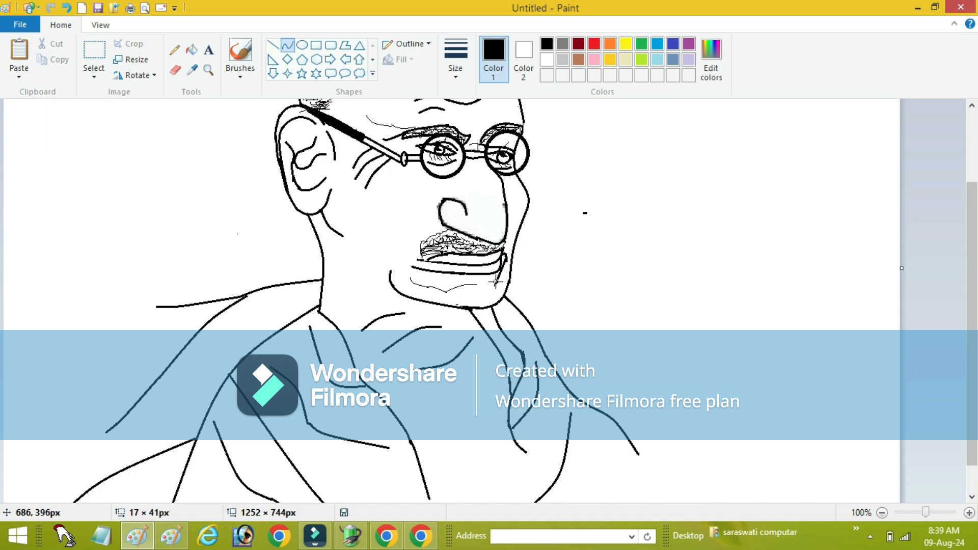
{"action": "left_click", "coordinate": [173, 70]}
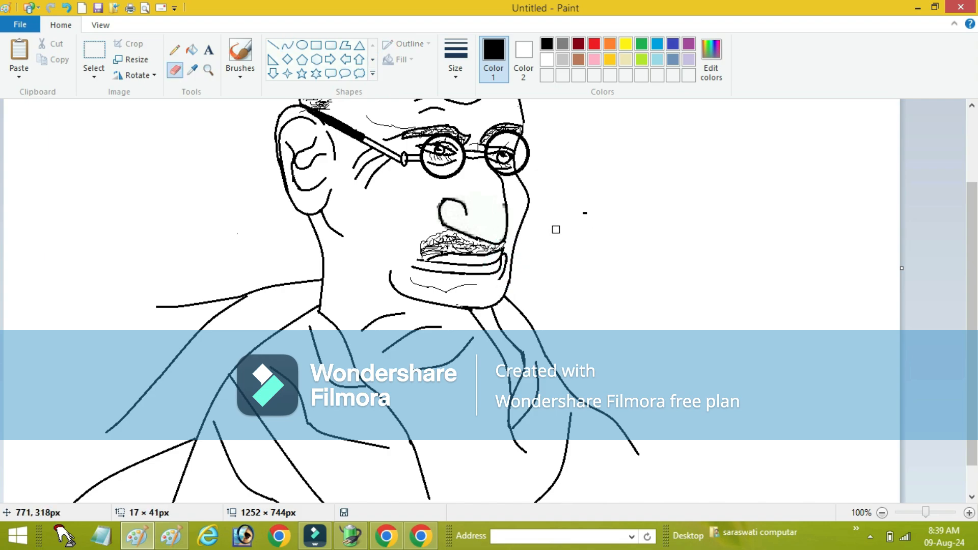
- Draw a curved cheek fold about 65 by 43 px sweeping outward from the nostril
{"action": "scroll", "coordinate": [548, 224], "scroll_direction": "up", "scroll_amount": 3}
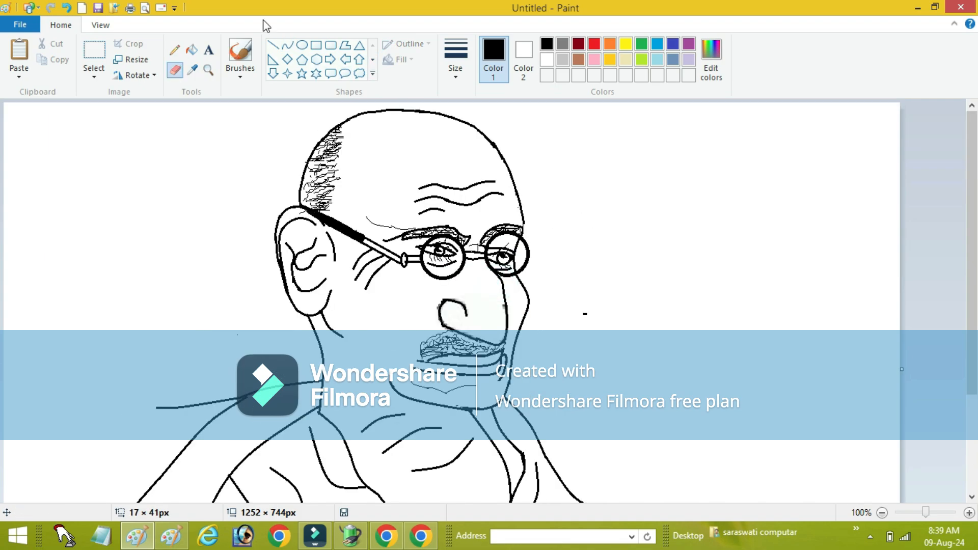
{"action": "left_click", "coordinate": [287, 45]}
{"action": "left_click_drag", "start_coordinate": [446, 281], "coordinate": [398, 330]}
{"action": "key", "text": "ctrl+z"}
{"action": "left_click_drag", "start_coordinate": [412, 317], "coordinate": [414, 321]}
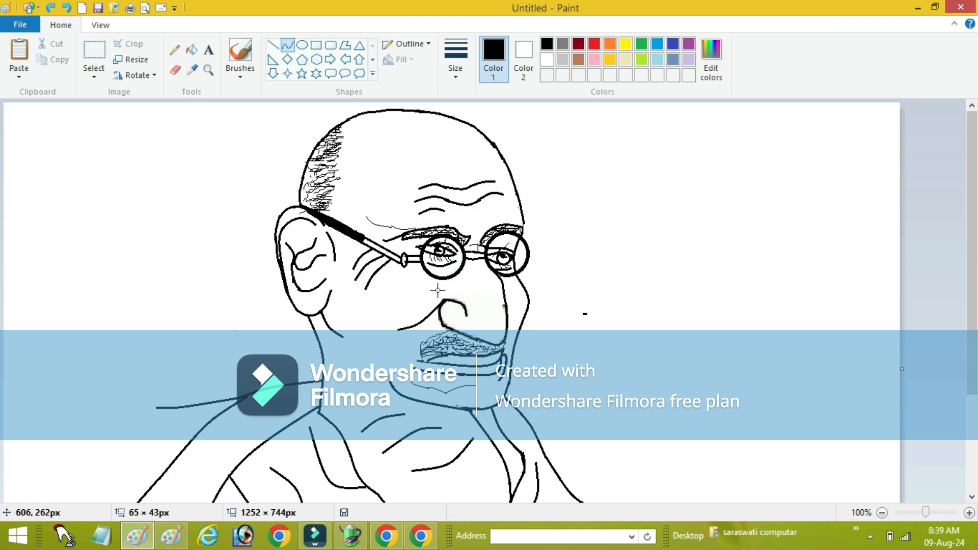
{"action": "left_click", "coordinate": [286, 48]}
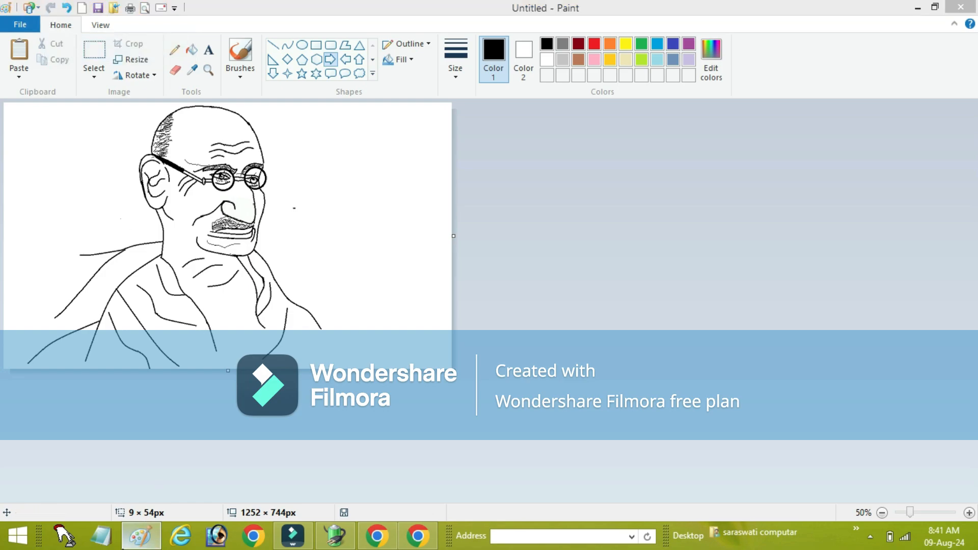
- Switch to the blank 987 × 552 px canvas and paint an orange band along its upper edge with the Crayon brush
{"action": "left_click", "coordinate": [118, 463]}
{"action": "left_click", "coordinate": [251, 76]}
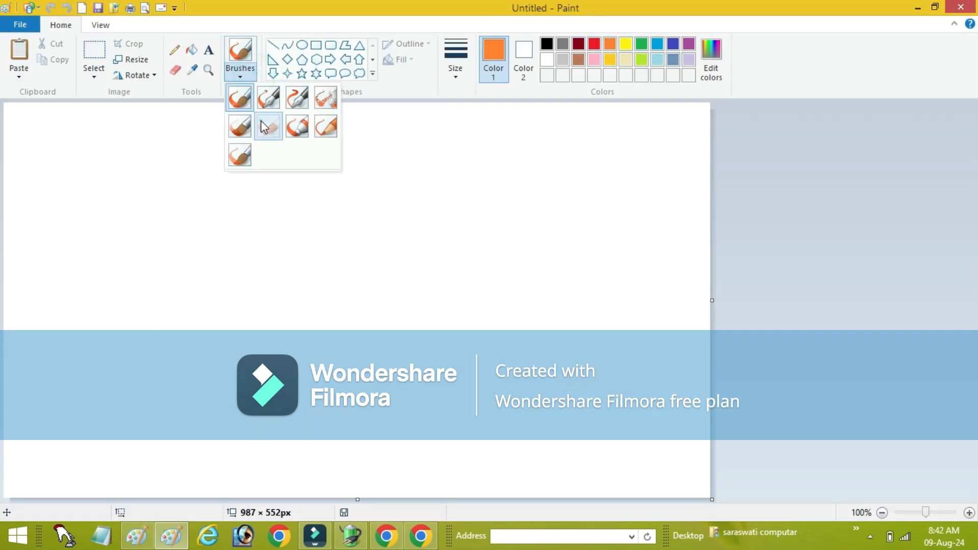
{"action": "left_click", "coordinate": [263, 125]}
{"action": "mouse_move", "coordinate": [11, 121]}
{"action": "left_mouse_down"}
{"action": "mouse_move", "coordinate": [16, 109]}
{"action": "mouse_move", "coordinate": [32, 116]}
{"action": "mouse_move", "coordinate": [26, 149]}
{"action": "mouse_move", "coordinate": [64, 123]}
{"action": "mouse_move", "coordinate": [176, 102]}
{"action": "mouse_move", "coordinate": [216, 124]}
{"action": "mouse_move", "coordinate": [238, 97]}
{"action": "mouse_move", "coordinate": [257, 114]}
{"action": "mouse_move", "coordinate": [284, 111]}
{"action": "mouse_move", "coordinate": [308, 134]}
{"action": "mouse_move", "coordinate": [341, 118]}
{"action": "mouse_move", "coordinate": [368, 133]}
{"action": "mouse_move", "coordinate": [391, 121]}
{"action": "mouse_move", "coordinate": [703, 123]}
{"action": "mouse_move", "coordinate": [708, 156]}
{"action": "left_mouse_up"}
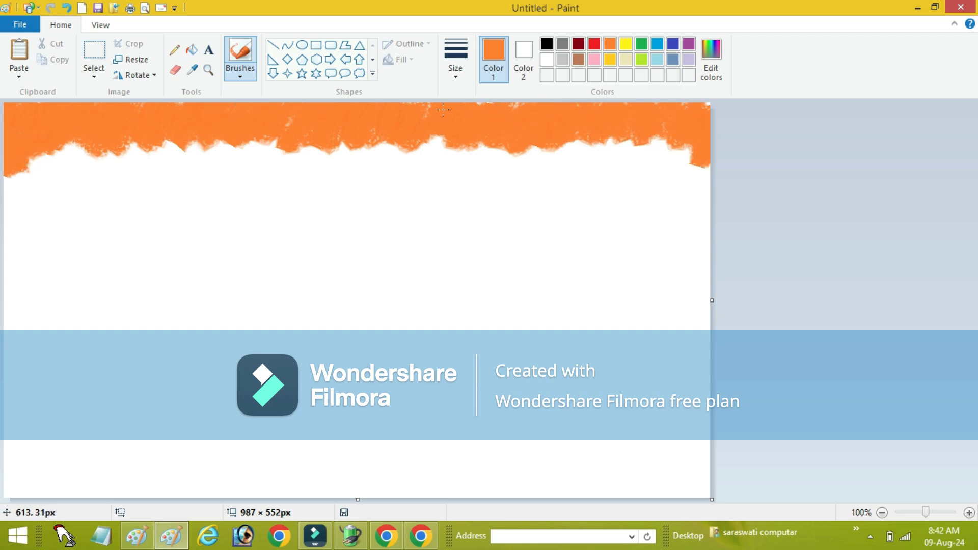
- Define the colour RGB 255, 183, 134 and paint a light orange band across the canvas below the orange one
{"action": "left_click", "coordinate": [710, 55]}
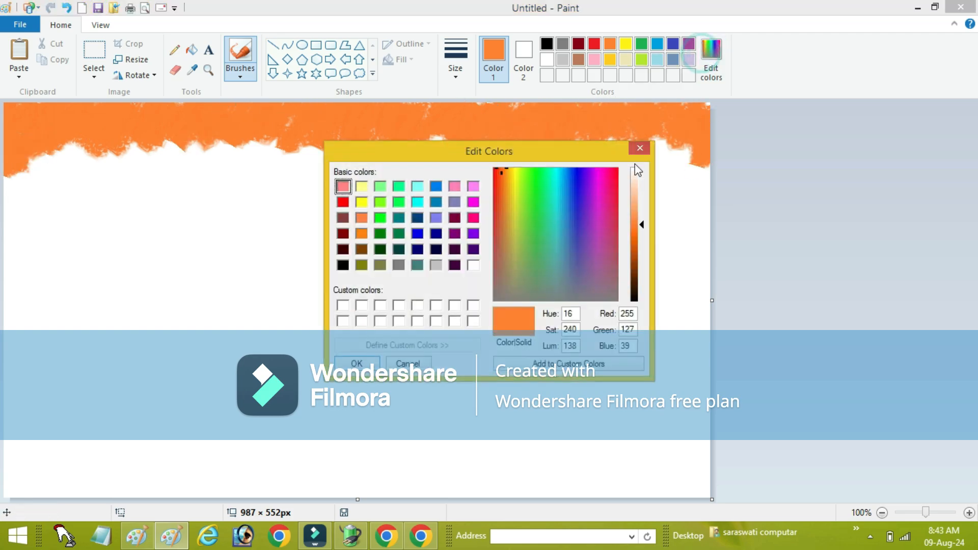
{"action": "double_click", "coordinate": [632, 329]}
{"action": "type", "text": "1"}
{"action": "type", "text": "183"}
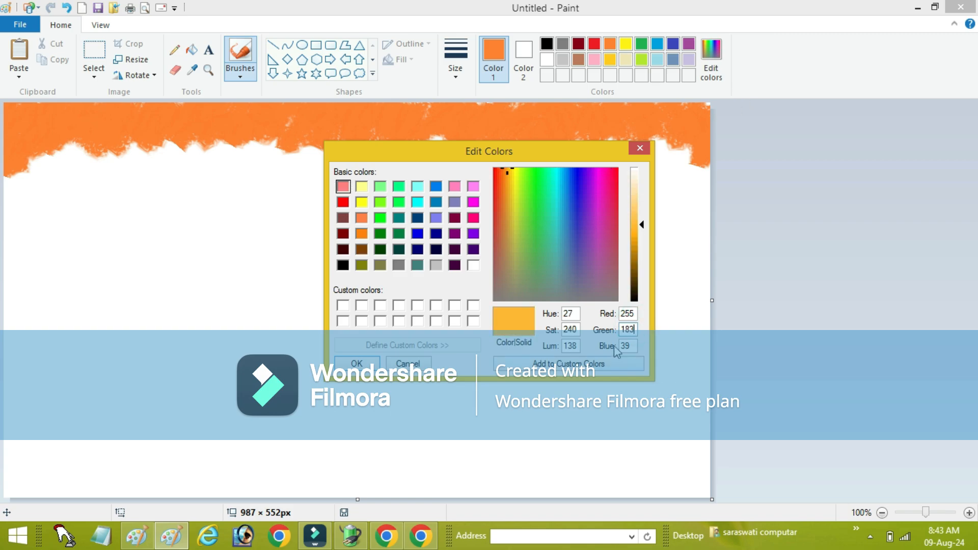
{"action": "key", "text": "BackSpace"}
{"action": "type", "text": "134"}
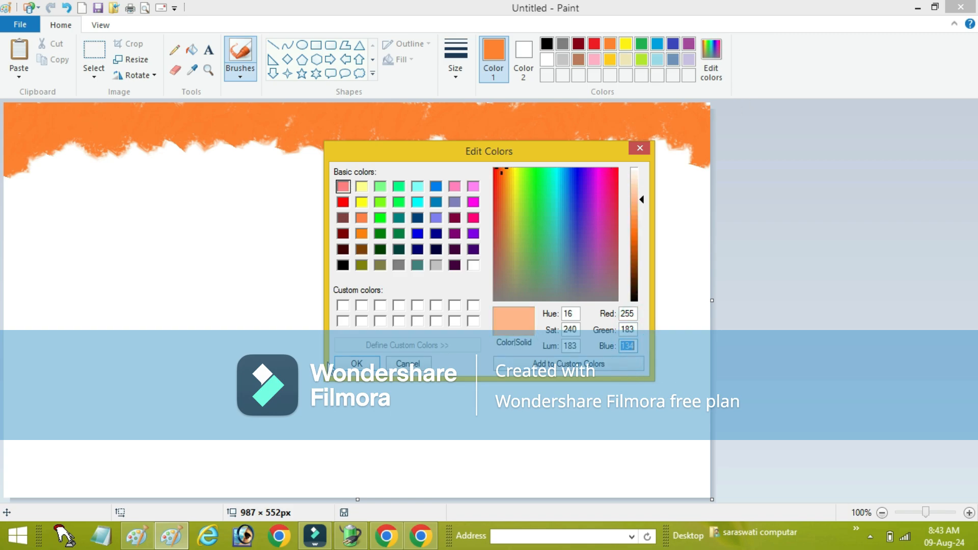
{"action": "left_click", "coordinate": [316, 363]}
{"action": "mouse_move", "coordinate": [21, 178]}
{"action": "left_mouse_down"}
{"action": "mouse_move", "coordinate": [61, 155]}
{"action": "mouse_move", "coordinate": [49, 180]}
{"action": "mouse_move", "coordinate": [66, 175]}
{"action": "mouse_move", "coordinate": [63, 163]}
{"action": "mouse_move", "coordinate": [122, 153]}
{"action": "mouse_move", "coordinate": [120, 173]}
{"action": "mouse_move", "coordinate": [111, 152]}
{"action": "mouse_move", "coordinate": [144, 182]}
{"action": "mouse_move", "coordinate": [159, 156]}
{"action": "mouse_move", "coordinate": [181, 177]}
{"action": "mouse_move", "coordinate": [199, 144]}
{"action": "mouse_move", "coordinate": [203, 174]}
{"action": "mouse_move", "coordinate": [217, 180]}
{"action": "mouse_move", "coordinate": [302, 164]}
{"action": "mouse_move", "coordinate": [325, 172]}
{"action": "mouse_move", "coordinate": [320, 180]}
{"action": "mouse_move", "coordinate": [364, 156]}
{"action": "mouse_move", "coordinate": [372, 180]}
{"action": "mouse_move", "coordinate": [377, 151]}
{"action": "mouse_move", "coordinate": [402, 172]}
{"action": "mouse_move", "coordinate": [427, 167]}
{"action": "mouse_move", "coordinate": [438, 177]}
{"action": "mouse_move", "coordinate": [479, 170]}
{"action": "mouse_move", "coordinate": [460, 161]}
{"action": "mouse_move", "coordinate": [525, 164]}
{"action": "mouse_move", "coordinate": [544, 143]}
{"action": "mouse_move", "coordinate": [603, 169]}
{"action": "mouse_move", "coordinate": [605, 156]}
{"action": "mouse_move", "coordinate": [657, 154]}
{"action": "mouse_move", "coordinate": [691, 182]}
{"action": "mouse_move", "coordinate": [671, 145]}
{"action": "mouse_move", "coordinate": [709, 176]}
{"action": "left_mouse_up"}
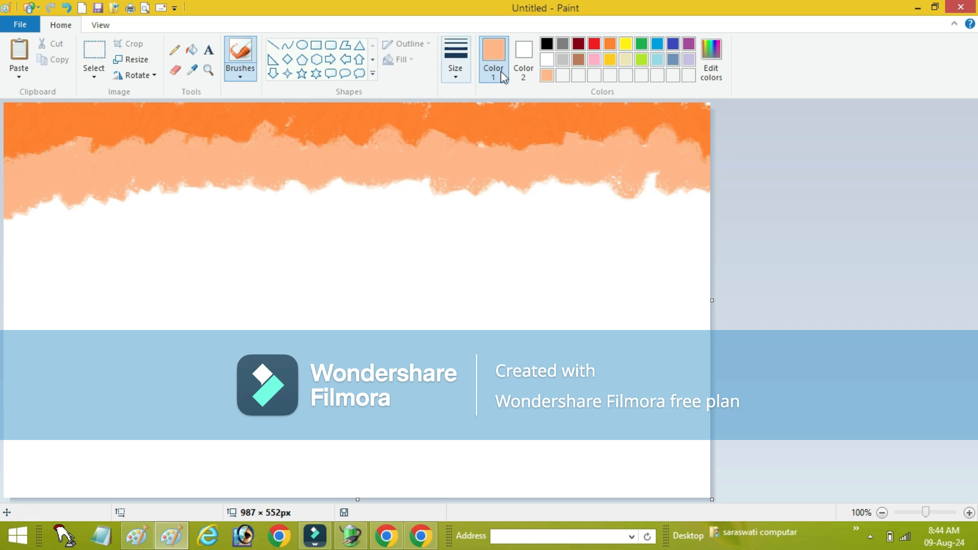
- Define the colour RGB 255, 205, 172 and paint a peach band across the canvas below the light orange one
{"action": "left_click", "coordinate": [711, 61]}
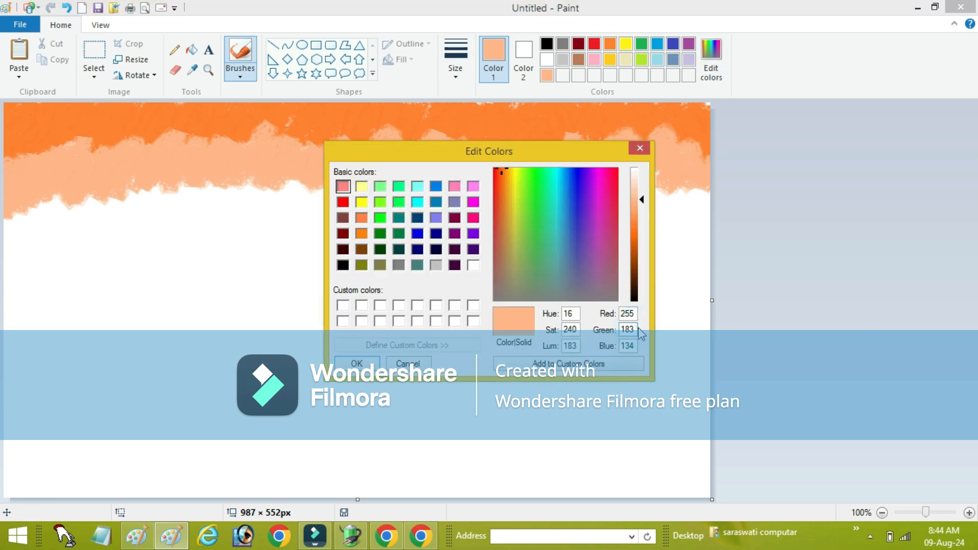
{"action": "double_click", "coordinate": [637, 330]}
{"action": "type", "text": "205"}
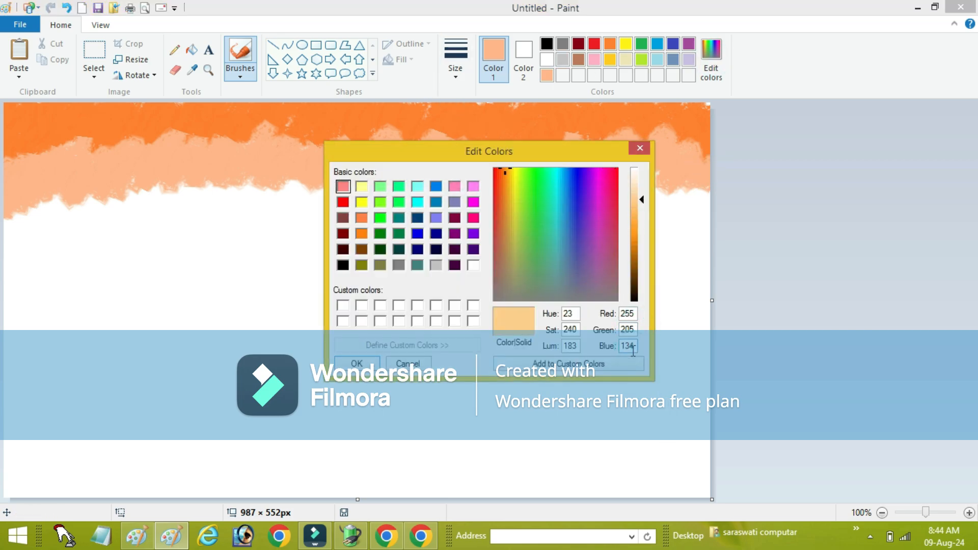
{"action": "double_click", "coordinate": [633, 349]}
{"action": "type", "text": "172"}
{"action": "left_click", "coordinate": [535, 363]}
{"action": "mouse_move", "coordinate": [4, 225]}
{"action": "left_mouse_down"}
{"action": "mouse_move", "coordinate": [47, 216]}
{"action": "mouse_move", "coordinate": [10, 256]}
{"action": "mouse_move", "coordinate": [61, 240]}
{"action": "mouse_move", "coordinate": [118, 193]}
{"action": "mouse_move", "coordinate": [135, 192]}
{"action": "mouse_move", "coordinate": [154, 224]}
{"action": "mouse_move", "coordinate": [197, 214]}
{"action": "mouse_move", "coordinate": [205, 191]}
{"action": "mouse_move", "coordinate": [243, 202]}
{"action": "mouse_move", "coordinate": [284, 193]}
{"action": "mouse_move", "coordinate": [288, 227]}
{"action": "mouse_move", "coordinate": [360, 199]}
{"action": "mouse_move", "coordinate": [394, 212]}
{"action": "mouse_move", "coordinate": [421, 189]}
{"action": "mouse_move", "coordinate": [413, 216]}
{"action": "mouse_move", "coordinate": [463, 185]}
{"action": "mouse_move", "coordinate": [464, 224]}
{"action": "mouse_move", "coordinate": [505, 197]}
{"action": "mouse_move", "coordinate": [571, 210]}
{"action": "mouse_move", "coordinate": [619, 182]}
{"action": "mouse_move", "coordinate": [594, 193]}
{"action": "mouse_move", "coordinate": [716, 204]}
{"action": "left_mouse_up"}
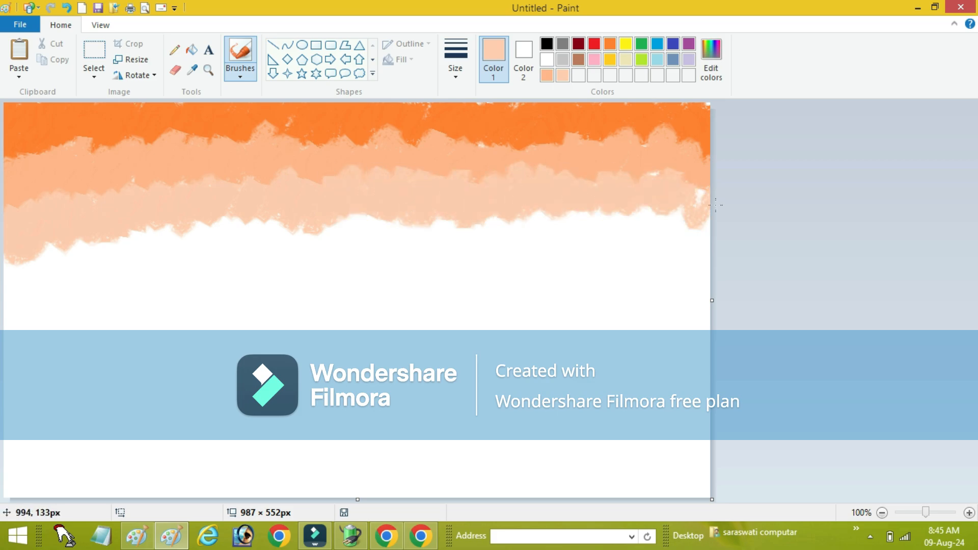
- Define the colour RGB 255, 230, 213 and paint a pale peach band across the canvas below the peach one
{"action": "left_click", "coordinate": [712, 51]}
{"action": "key", "text": "BackSpace"}
{"action": "key", "text": "BackSpace"}
{"action": "key", "text": "BackSpace"}
{"action": "type", "text": "230"}
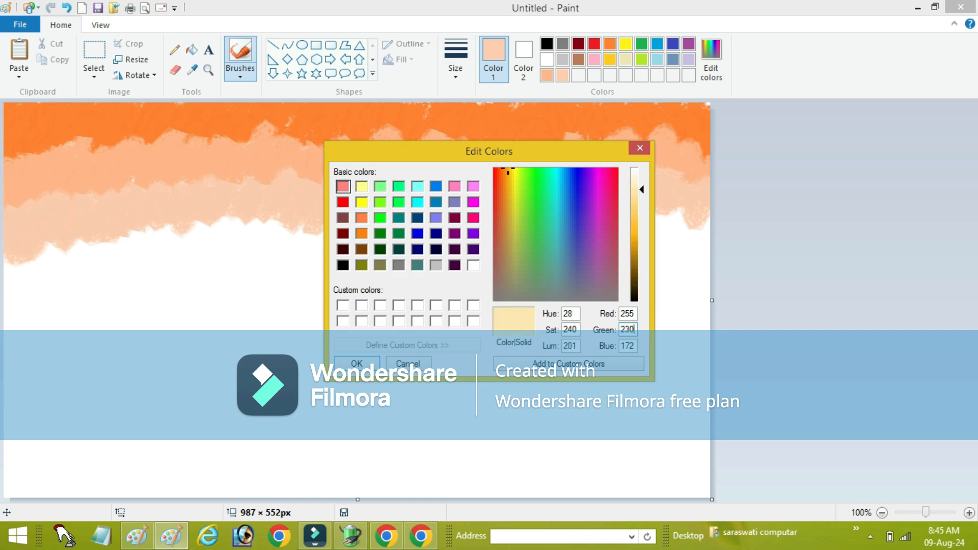
{"action": "left_click", "coordinate": [635, 348]}
{"action": "key", "text": "BackSpace"}
{"action": "key", "text": "BackSpace"}
{"action": "key", "text": "BackSpace"}
{"action": "type", "text": "213"}
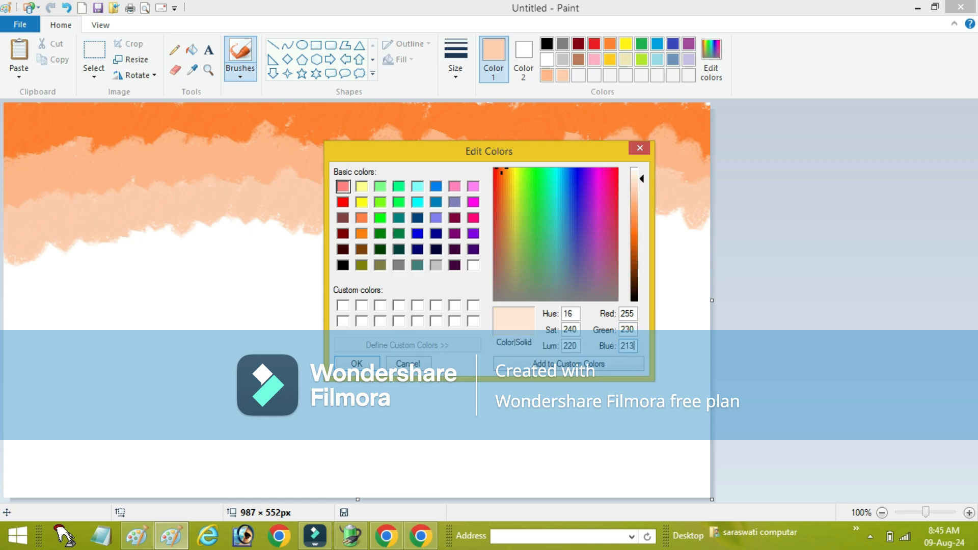
{"action": "left_click", "coordinate": [357, 366]}
{"action": "mouse_move", "coordinate": [20, 285]}
{"action": "left_mouse_down"}
{"action": "mouse_move", "coordinate": [43, 256]}
{"action": "mouse_move", "coordinate": [50, 266]}
{"action": "mouse_move", "coordinate": [86, 251]}
{"action": "mouse_move", "coordinate": [79, 243]}
{"action": "mouse_move", "coordinate": [99, 257]}
{"action": "mouse_move", "coordinate": [136, 236]}
{"action": "mouse_move", "coordinate": [140, 258]}
{"action": "mouse_move", "coordinate": [143, 234]}
{"action": "mouse_move", "coordinate": [170, 255]}
{"action": "mouse_move", "coordinate": [201, 227]}
{"action": "mouse_move", "coordinate": [301, 242]}
{"action": "mouse_move", "coordinate": [342, 228]}
{"action": "mouse_move", "coordinate": [387, 236]}
{"action": "mouse_move", "coordinate": [418, 221]}
{"action": "mouse_move", "coordinate": [433, 228]}
{"action": "mouse_move", "coordinate": [431, 245]}
{"action": "mouse_move", "coordinate": [455, 225]}
{"action": "mouse_move", "coordinate": [486, 233]}
{"action": "mouse_move", "coordinate": [548, 220]}
{"action": "mouse_move", "coordinate": [560, 235]}
{"action": "mouse_move", "coordinate": [585, 214]}
{"action": "mouse_move", "coordinate": [647, 211]}
{"action": "mouse_move", "coordinate": [673, 226]}
{"action": "left_mouse_up"}
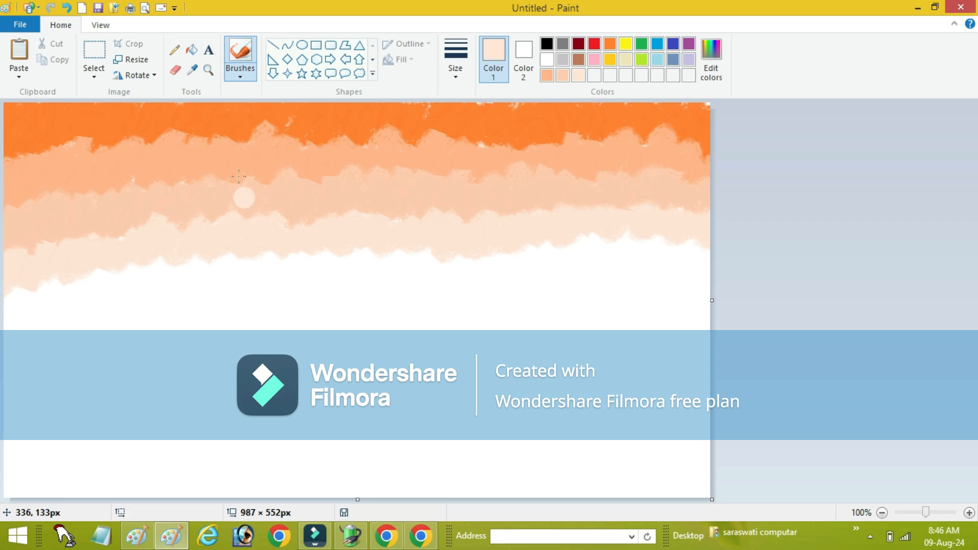
- Define the green RGB 0, 172, 44 and paint a band along the lower edge of the canvas
{"action": "left_click", "coordinate": [710, 59]}
{"action": "left_click", "coordinate": [399, 202]}
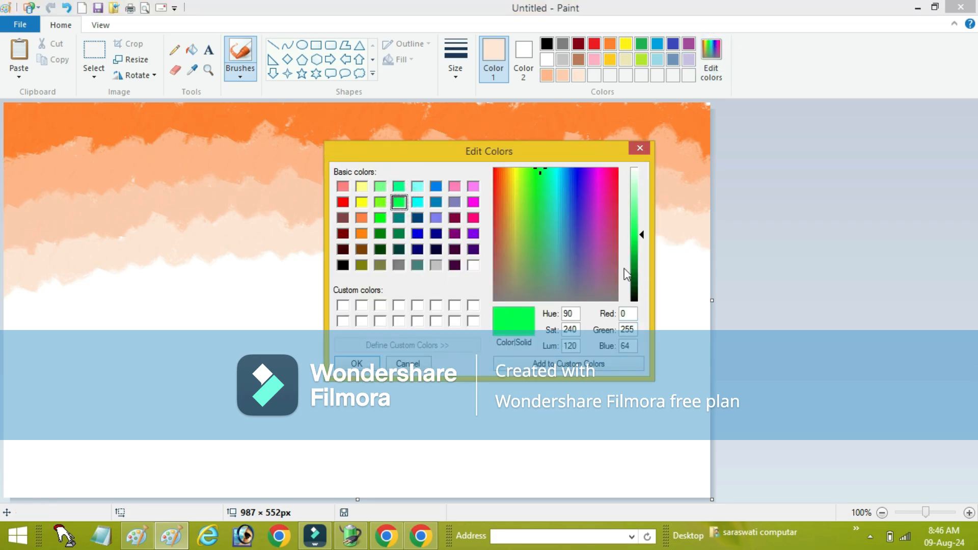
{"action": "double_click", "coordinate": [635, 325]}
{"action": "key", "text": "BackSpace"}
{"action": "type", "text": "172"}
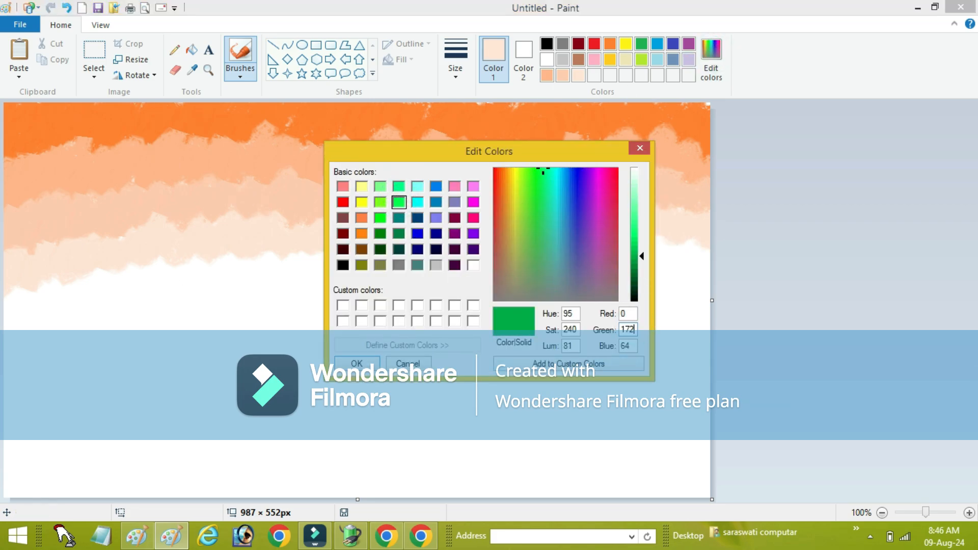
{"action": "key", "text": "Return"}
{"action": "mouse_move", "coordinate": [15, 481]}
{"action": "left_mouse_down"}
{"action": "mouse_move", "coordinate": [24, 483]}
{"action": "mouse_move", "coordinate": [7, 483]}
{"action": "mouse_move", "coordinate": [66, 502]}
{"action": "mouse_move", "coordinate": [52, 478]}
{"action": "mouse_move", "coordinate": [188, 487]}
{"action": "mouse_move", "coordinate": [291, 474]}
{"action": "mouse_move", "coordinate": [325, 494]}
{"action": "mouse_move", "coordinate": [368, 481]}
{"action": "mouse_move", "coordinate": [430, 495]}
{"action": "mouse_move", "coordinate": [658, 458]}
{"action": "mouse_move", "coordinate": [696, 482]}
{"action": "left_mouse_up"}
- Brighten the green by setting its green value to 255 and paint a band above the dark green one
{"action": "left_click", "coordinate": [711, 59]}
{"action": "double_click", "coordinate": [628, 330]}
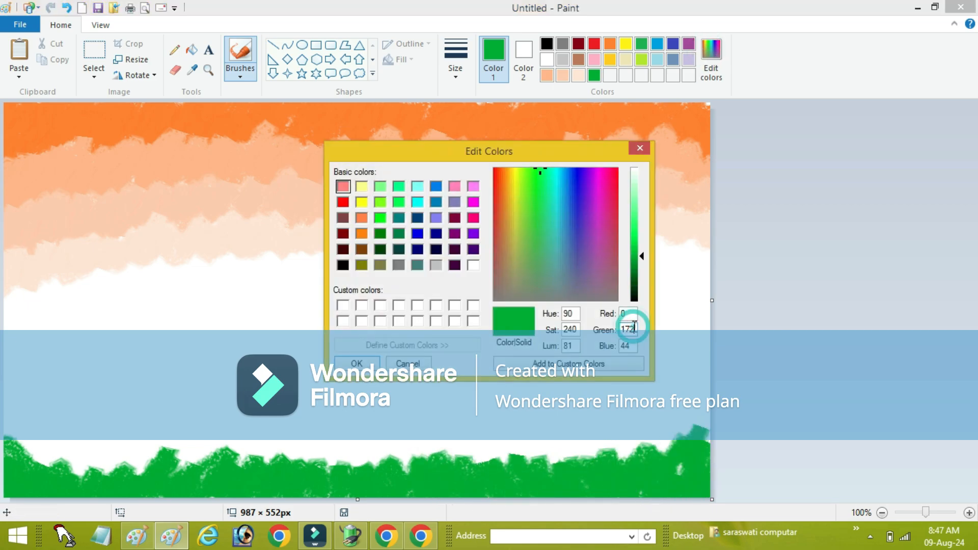
{"action": "type", "text": "255"}
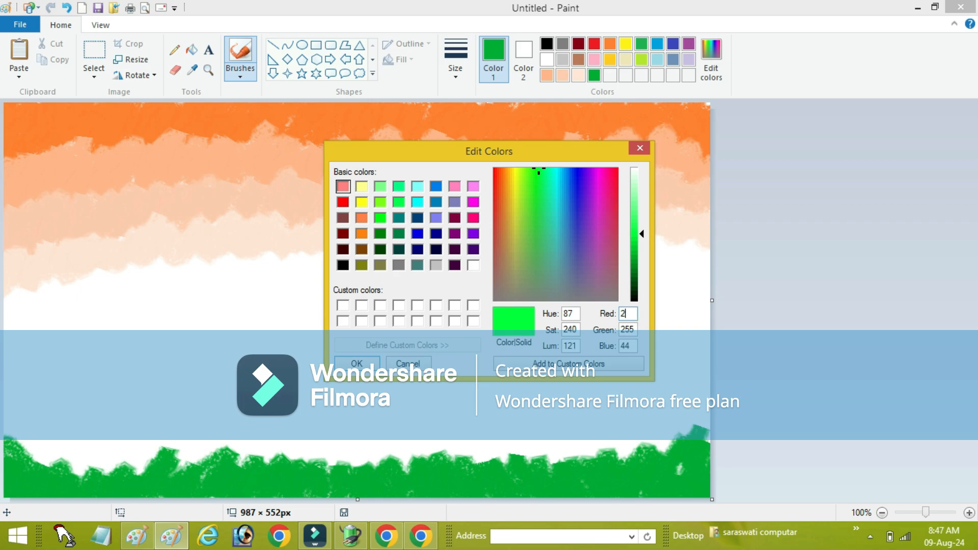
{"action": "key", "text": "Return"}
{"action": "mouse_move", "coordinate": [7, 443]}
{"action": "left_mouse_down"}
{"action": "mouse_move", "coordinate": [77, 449]}
{"action": "mouse_move", "coordinate": [88, 463]}
{"action": "mouse_move", "coordinate": [168, 456]}
{"action": "mouse_move", "coordinate": [300, 466]}
{"action": "mouse_move", "coordinate": [535, 440]}
{"action": "mouse_move", "coordinate": [629, 458]}
{"action": "mouse_move", "coordinate": [700, 419]}
{"action": "left_mouse_up"}
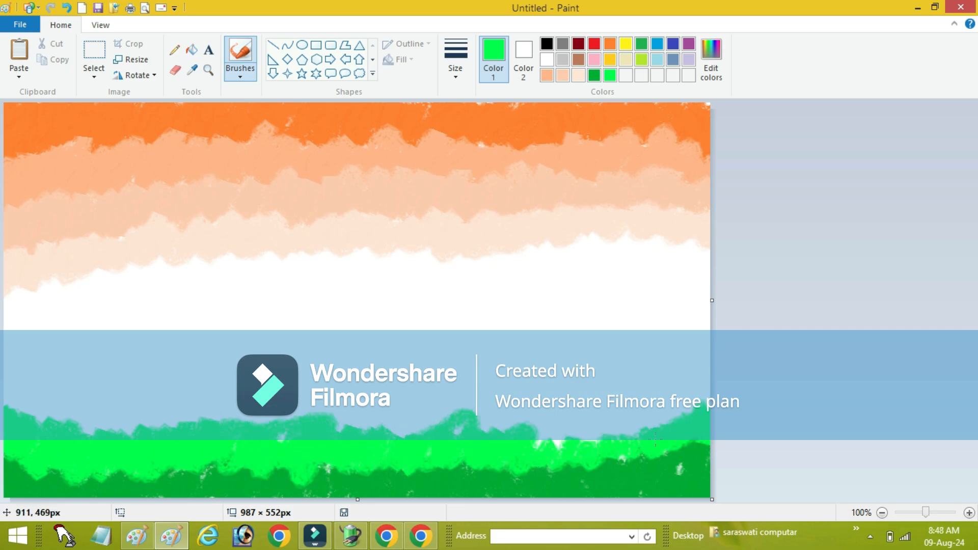